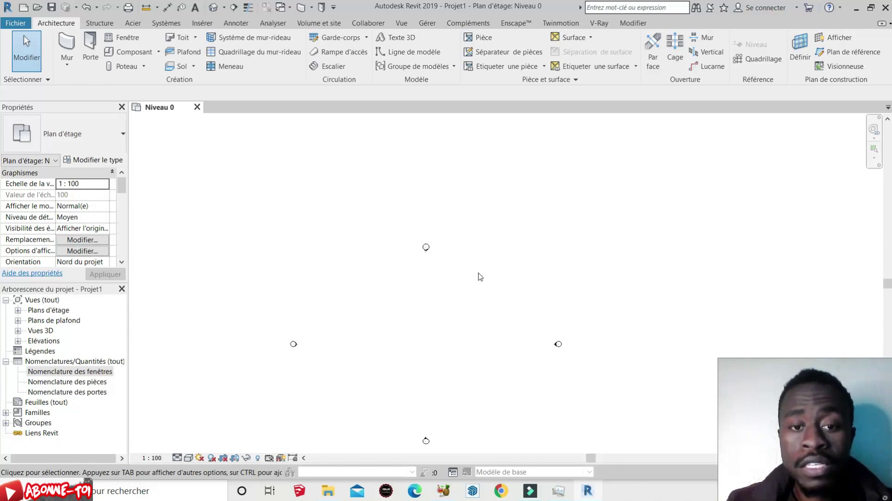
scroll(449, 298, "up", 5)
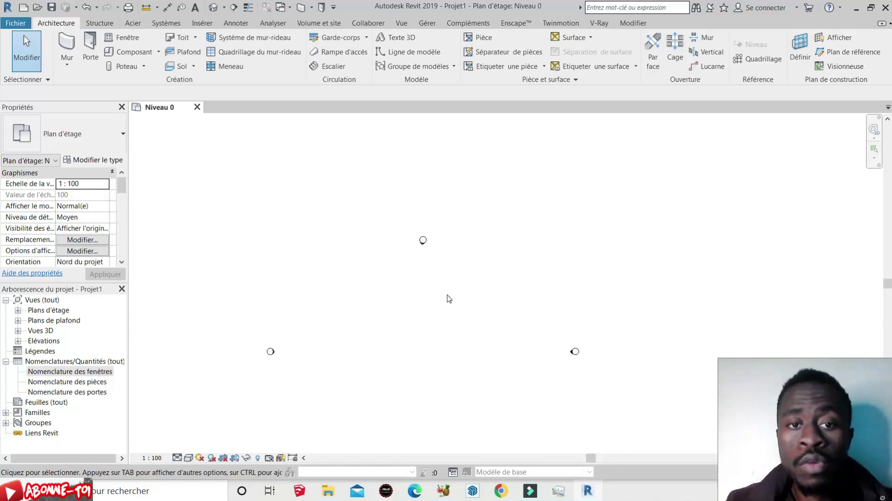
scroll(463, 204, "down", 6)
scroll(467, 194, "up", 2)
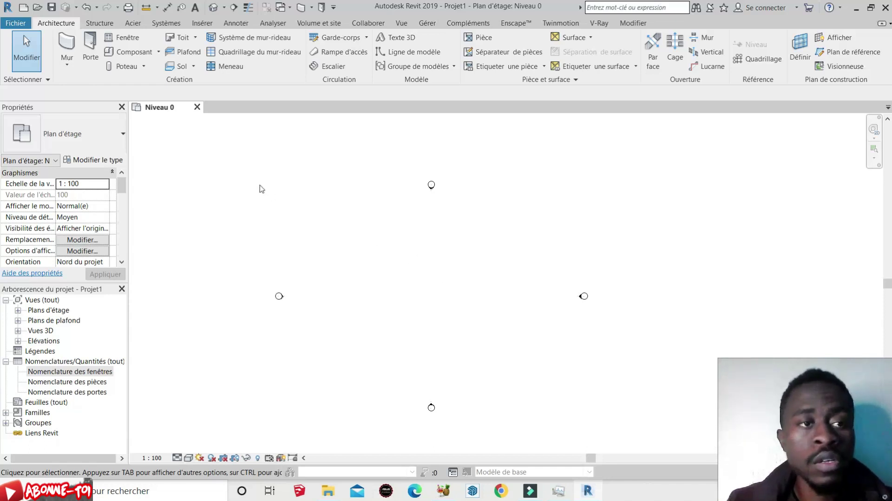
Draw a closed L-shaped outline of 200 mm generic exterior architectural walls, with vertical sides about 15 m, 9 m and 24 m long
left_click(67, 64)
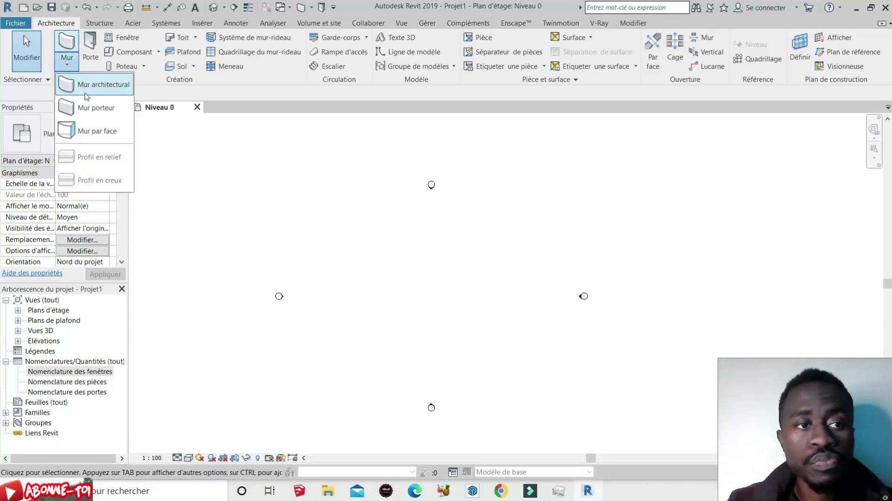
left_click(93, 91)
scroll(477, 335, "up", 2)
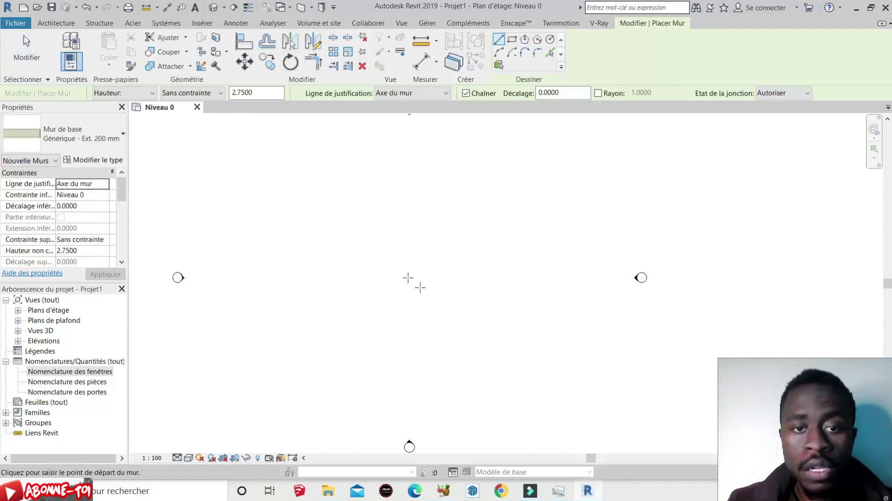
left_click(328, 195)
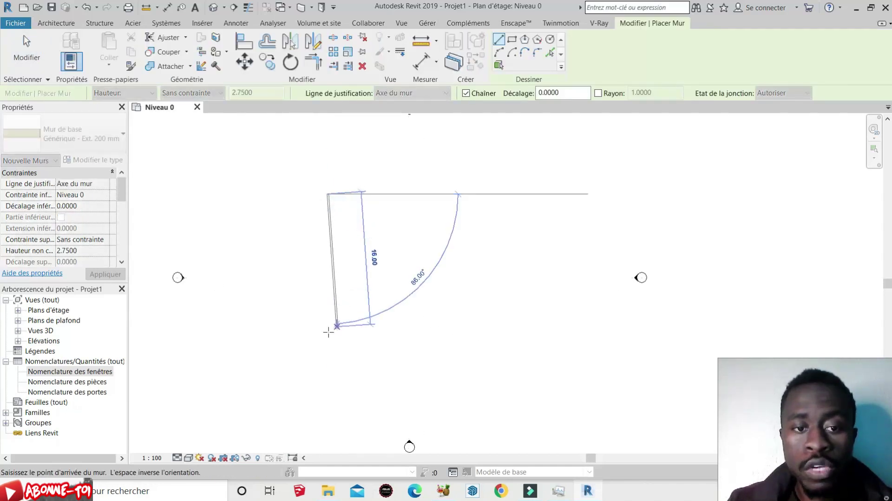
left_click(328, 319)
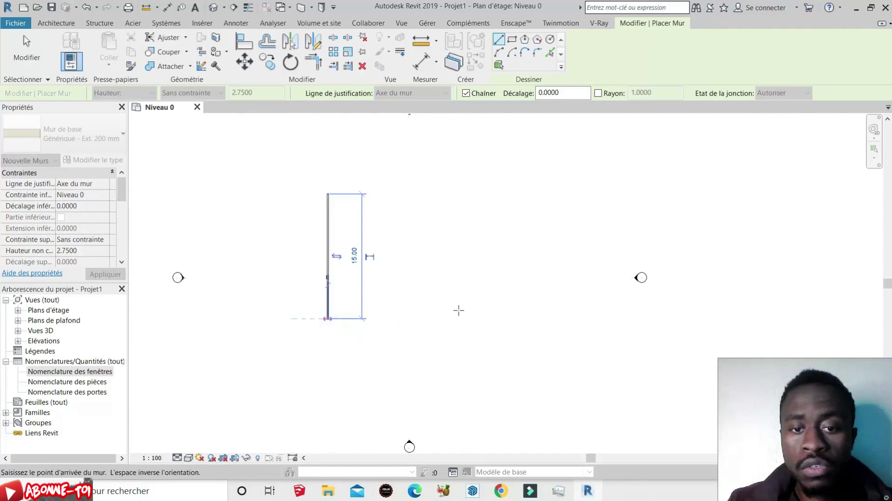
left_click(452, 319)
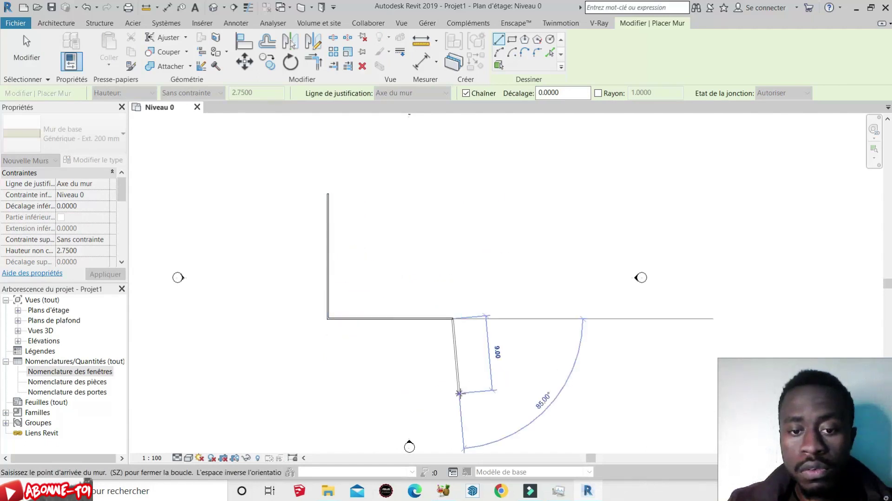
left_click(452, 394)
left_click(578, 394)
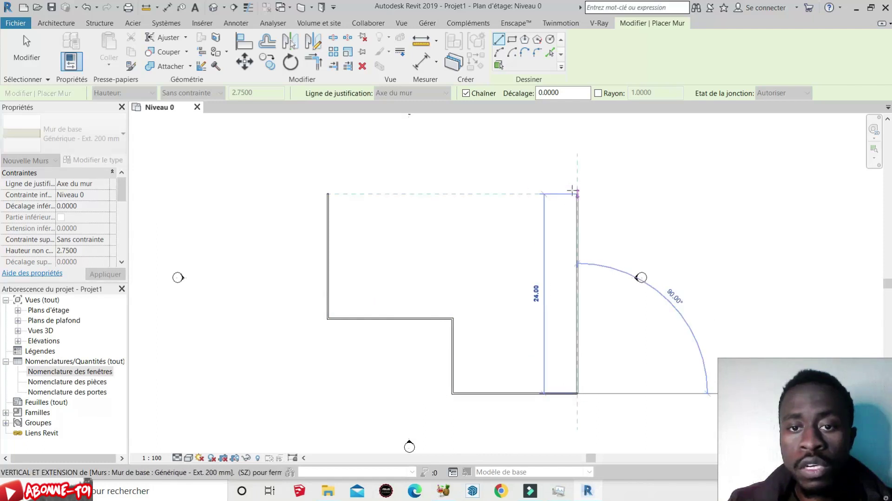
left_click(577, 193)
left_click(328, 194)
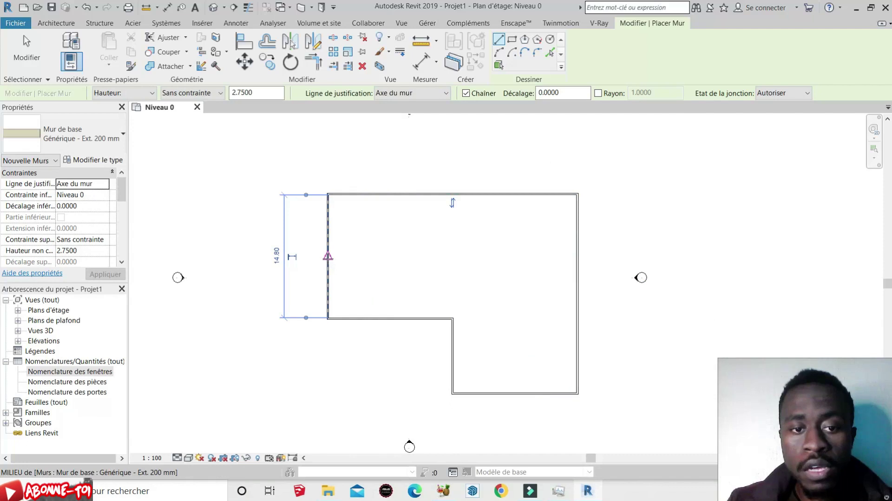
Add partition walls from the midpoint of the west wall across and down to the outline's inner corner
left_click(327, 256)
left_click(453, 256)
left_click(453, 318)
key("Escape")
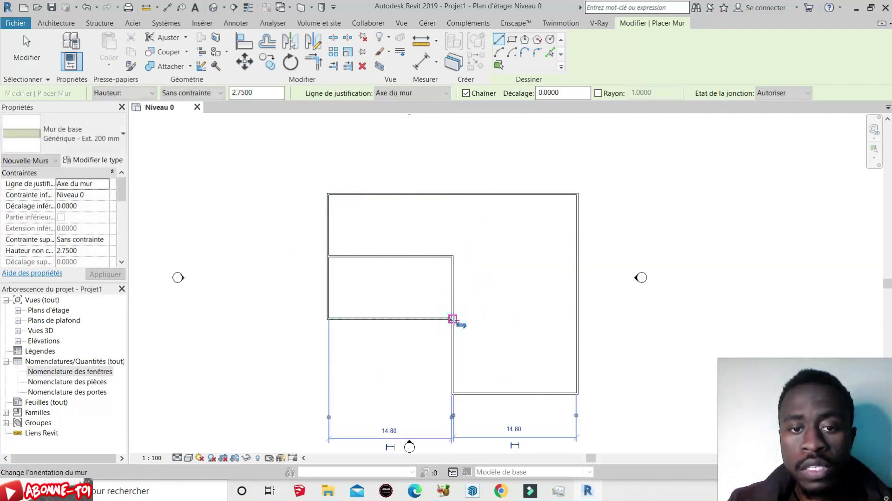
Draw a vertical partition from the north wall to the horizontal partition, leaving about 6.9 m clear from the west wall
left_click(387, 194)
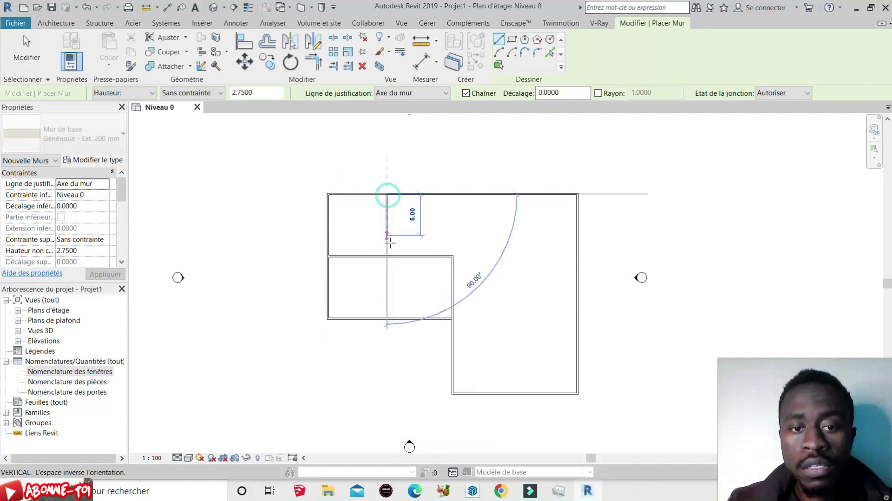
left_click(387, 256)
key("Escape")
Enclose a northeast corner room with a horizontal wall about 9.9 m long and a vertical wall up to the north wall
left_click(454, 257)
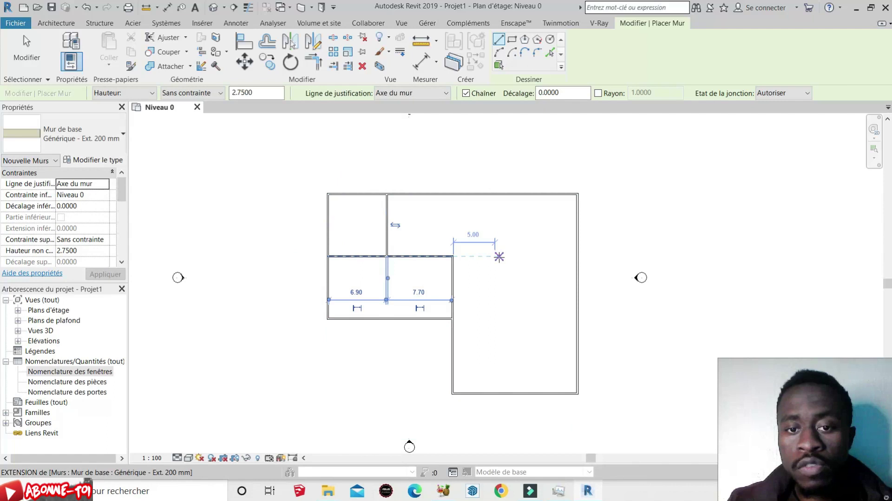
left_click(577, 256)
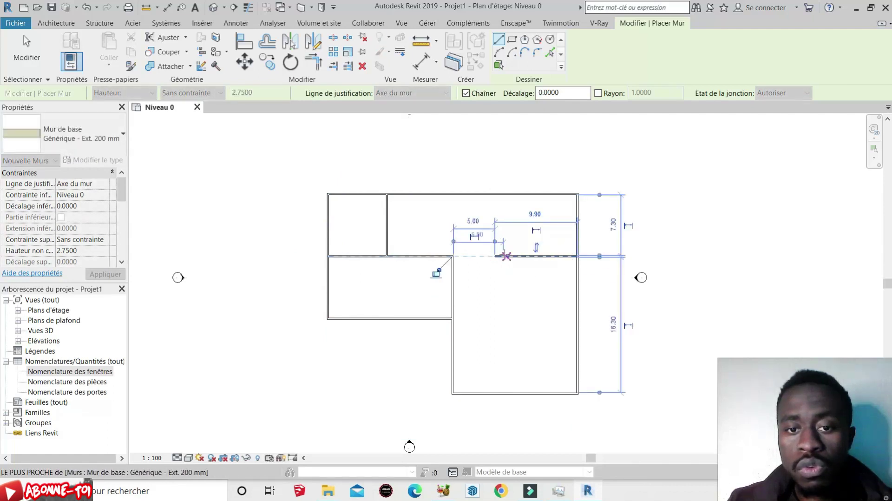
left_click(495, 255)
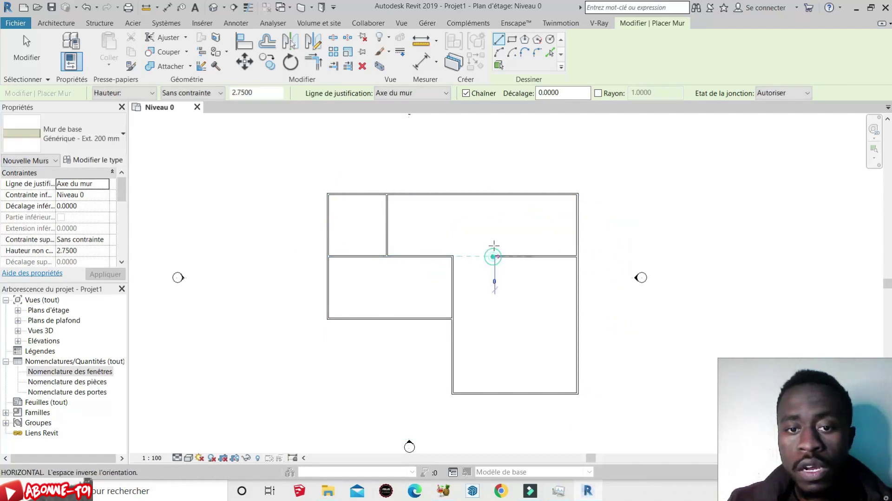
left_click(495, 193)
key("Escape")
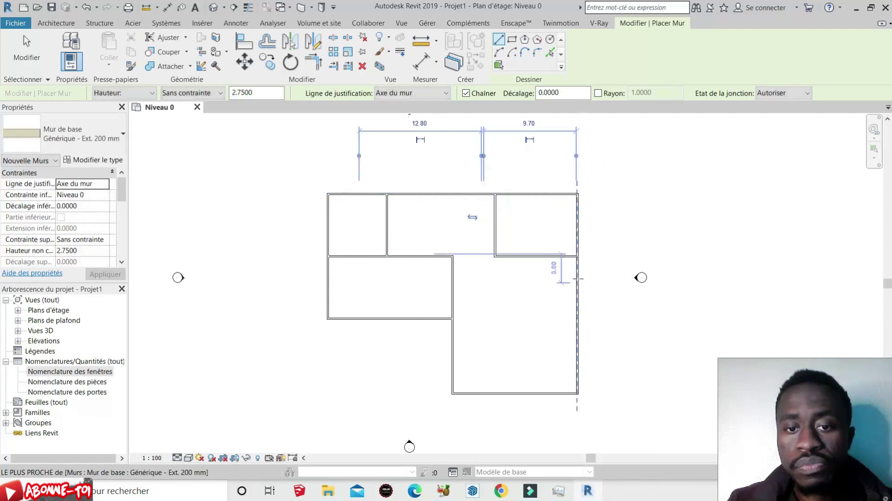
middle_click_drag(578, 278, 518, 260)
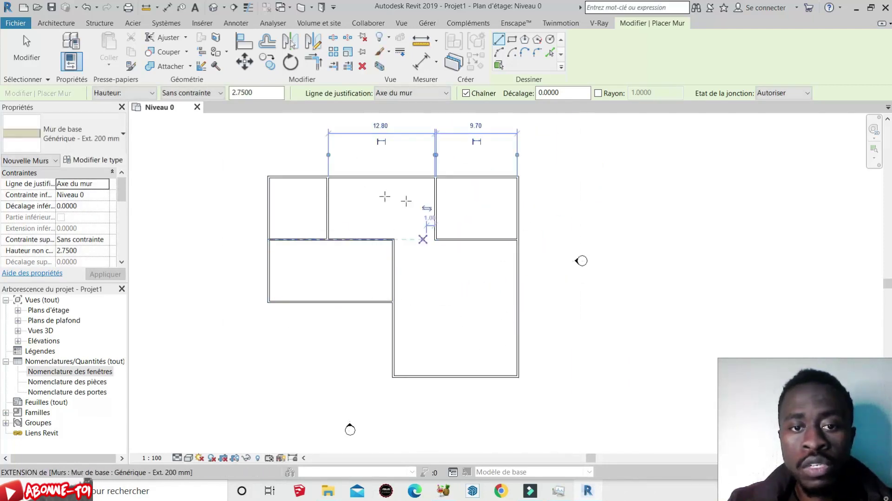
key("Escape")
key("Escape")
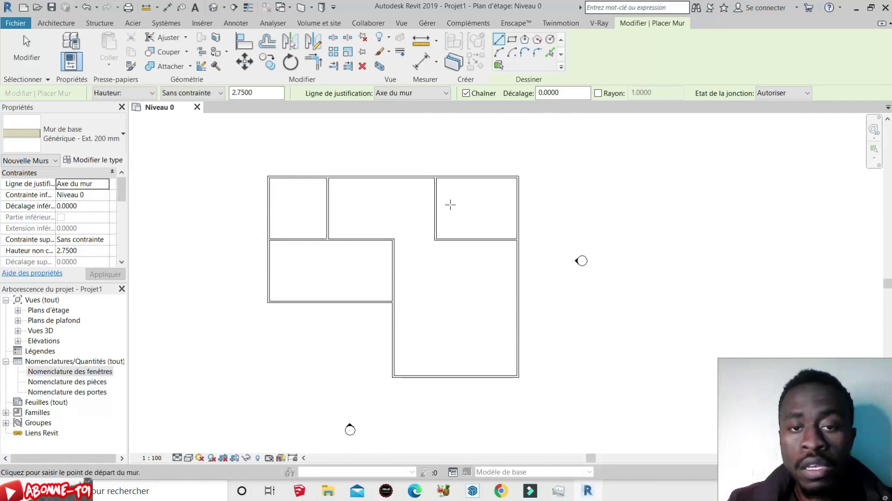
Place rooms tagged with name and area in all four enclosed spaces of the plan
scroll(466, 231, "down", 2)
scroll(479, 228, "up", 2)
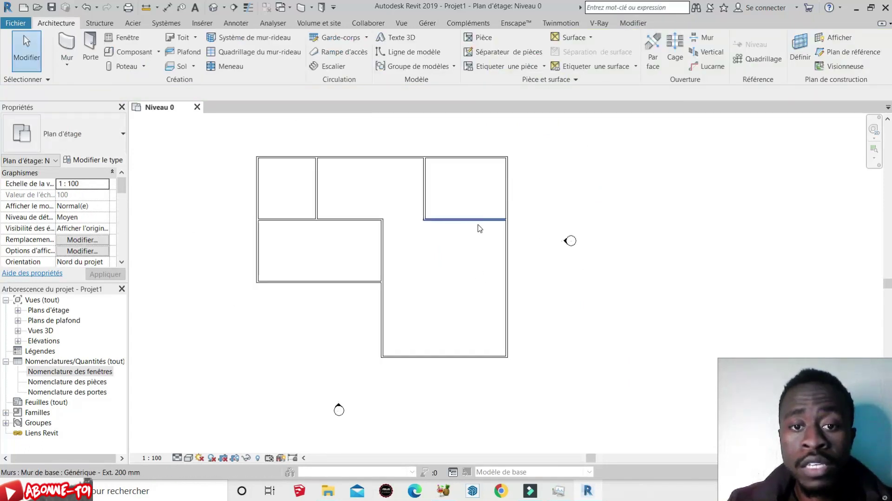
scroll(463, 214, "up", 2)
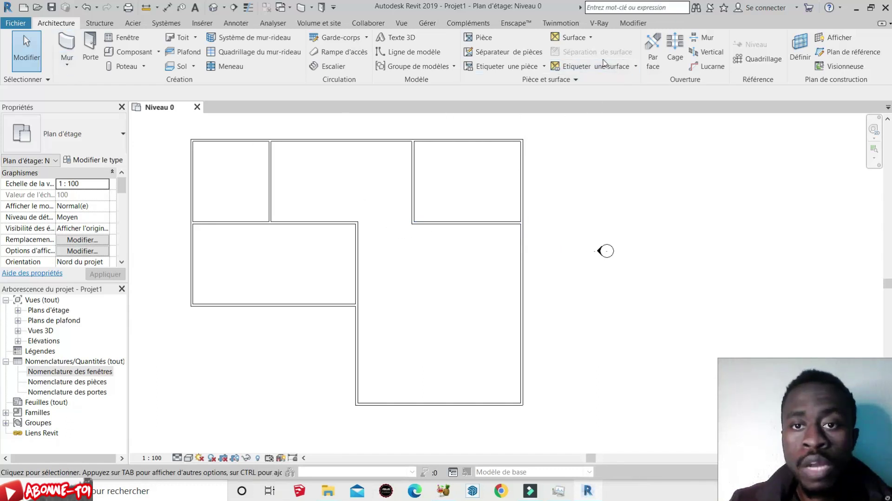
left_click(484, 38)
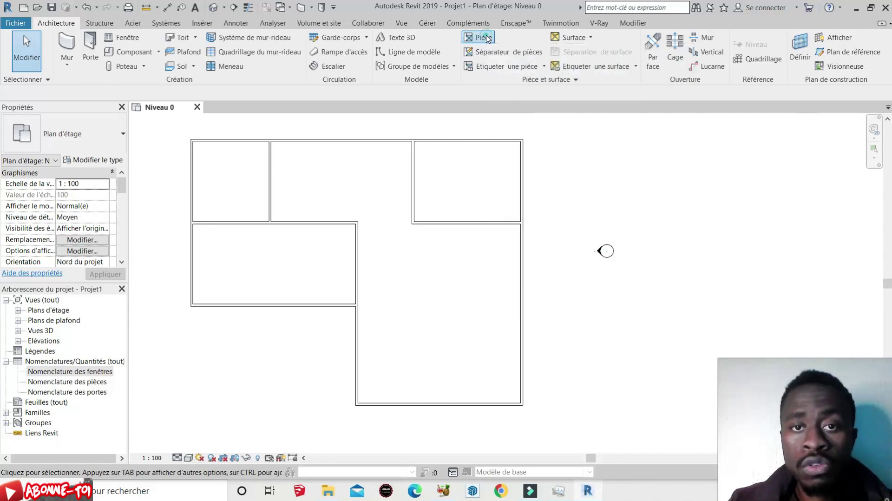
left_click(233, 180)
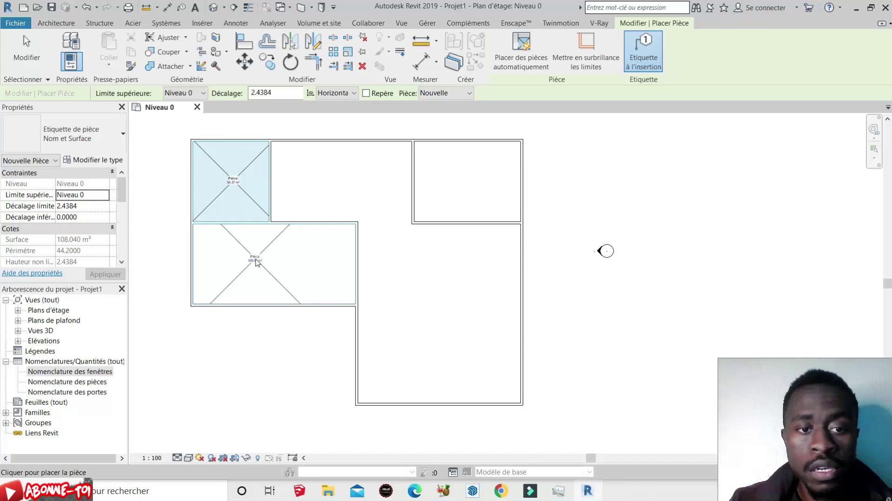
left_click(256, 259)
left_click(457, 183)
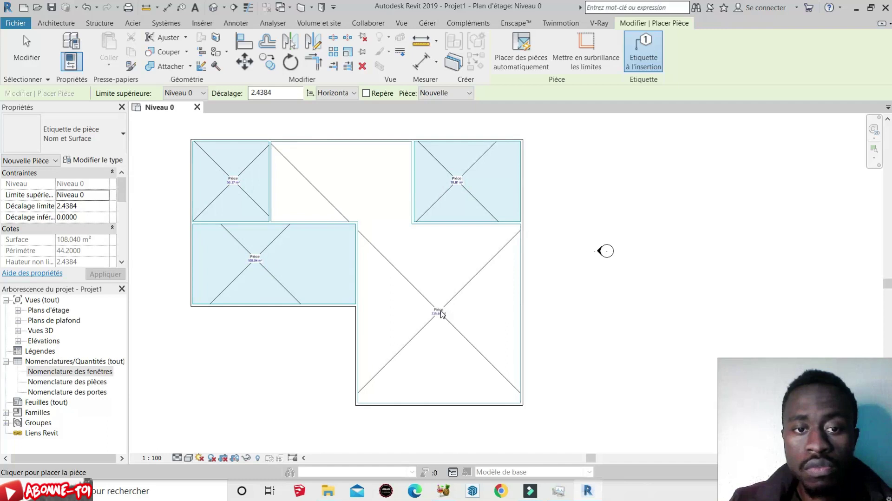
left_click(457, 304)
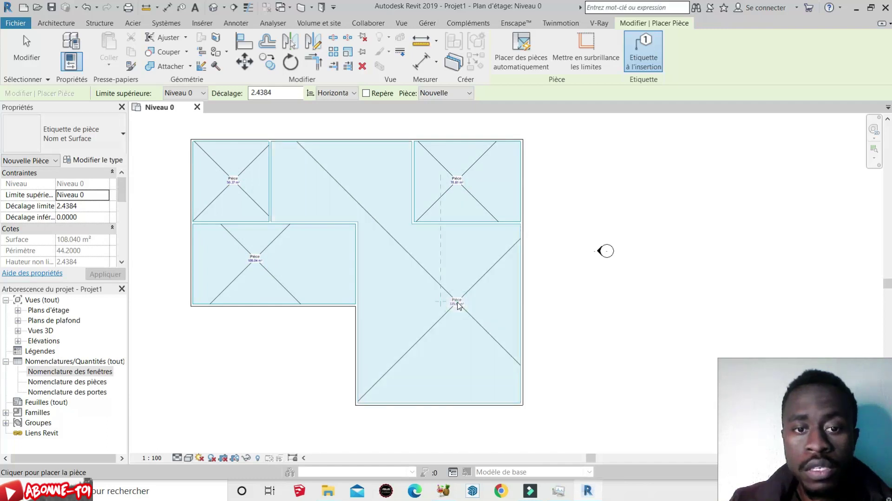
Rename the northwest corner room "douche - wc"
scroll(203, 167, "up", 6)
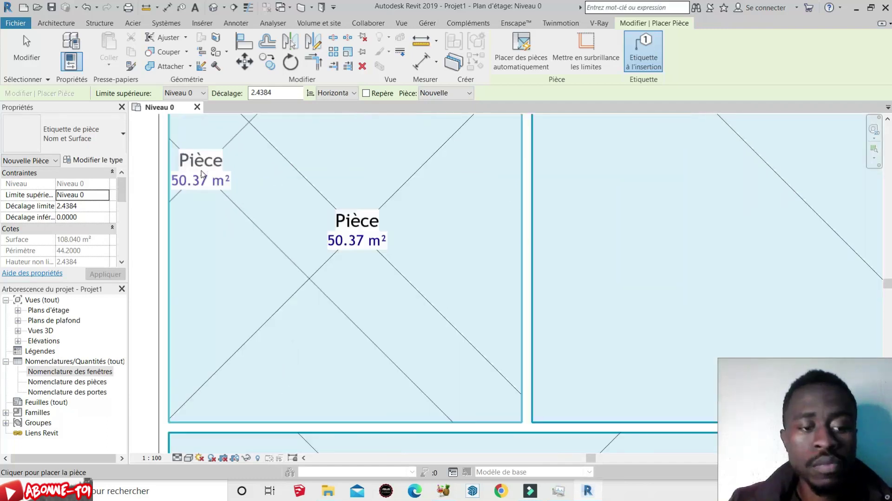
key("Escape")
key("Escape")
left_click(381, 228)
left_click(384, 223)
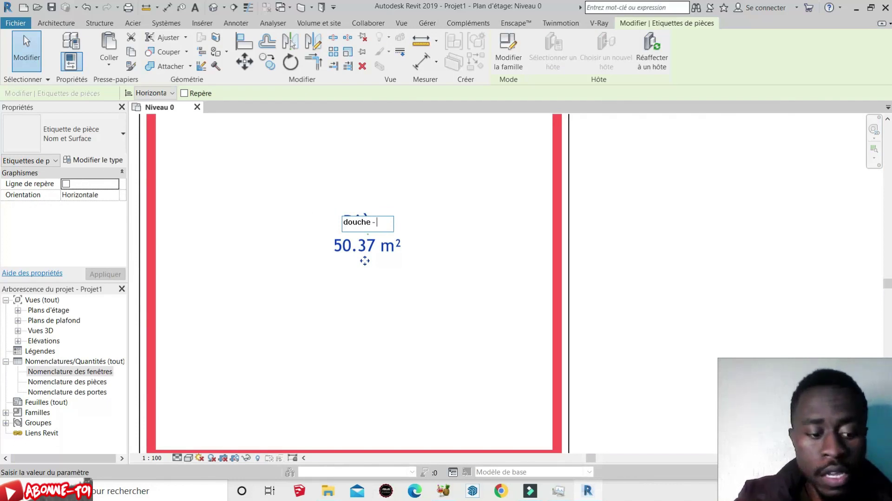
left_click(416, 277)
Rename the room below "douche - wc" as "chambre 1"
scroll(364, 176, "down", 4)
scroll(394, 309, "up", 4)
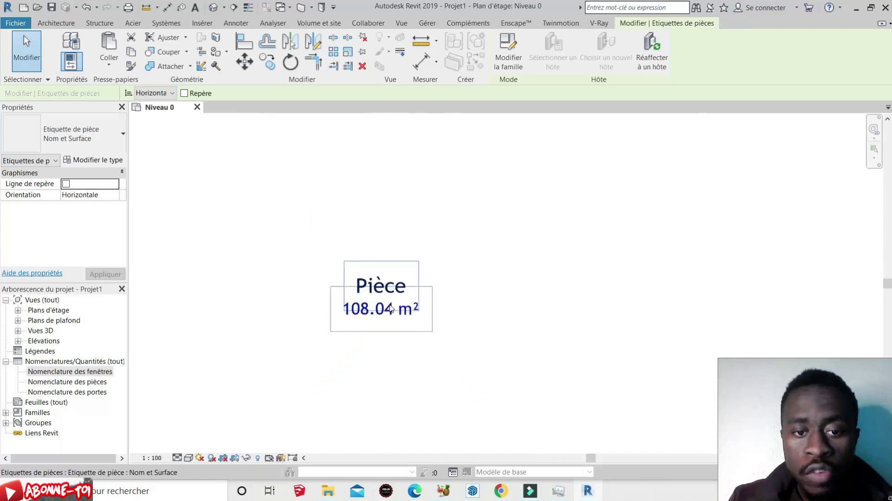
scroll(391, 309, "up", 2)
left_click(394, 271)
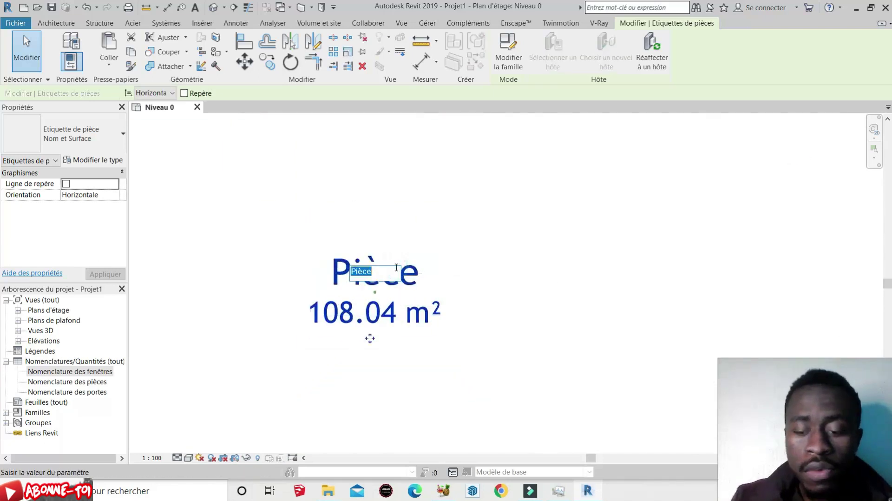
key("BackSpace")
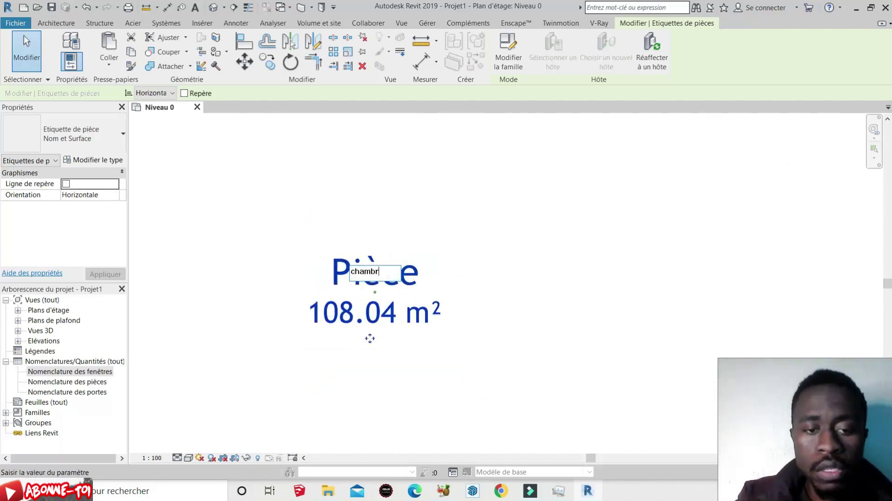
type("chambre 1")
left_click(533, 329)
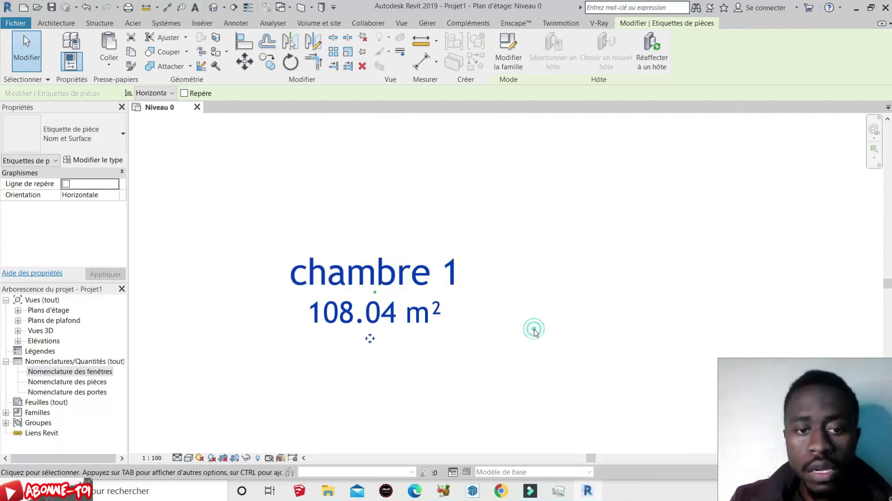
Rename the northeast corner room "cuisine"
scroll(340, 285, "down", 2)
scroll(299, 264, "down", 3)
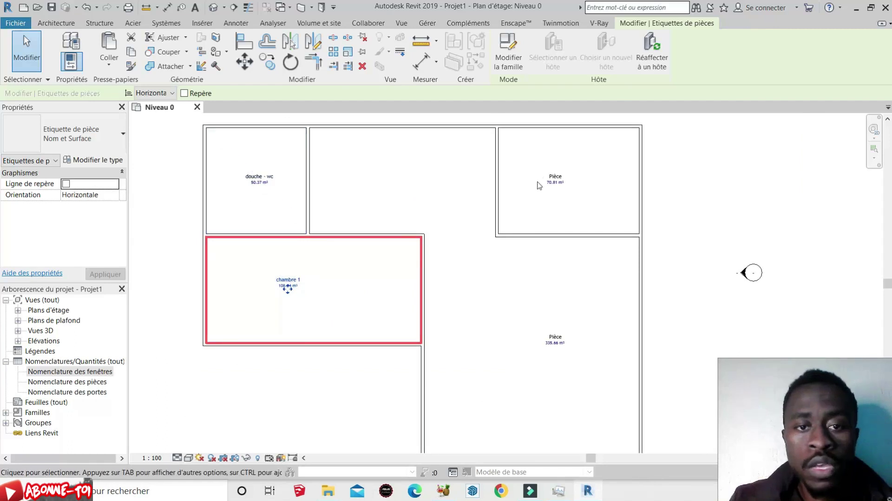
scroll(606, 184, "up", 4)
scroll(254, 226, "down", 5)
scroll(561, 169, "up", 2)
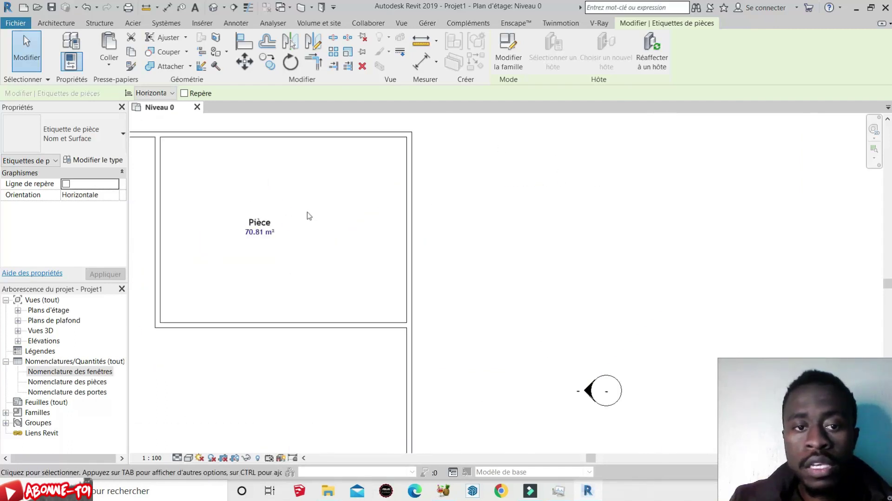
scroll(373, 210, "up", 8)
left_click(423, 245)
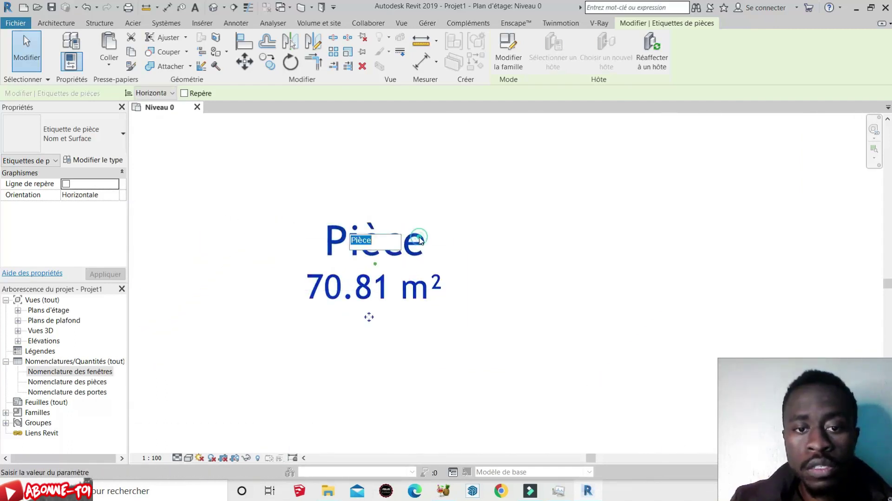
type("cuisi")
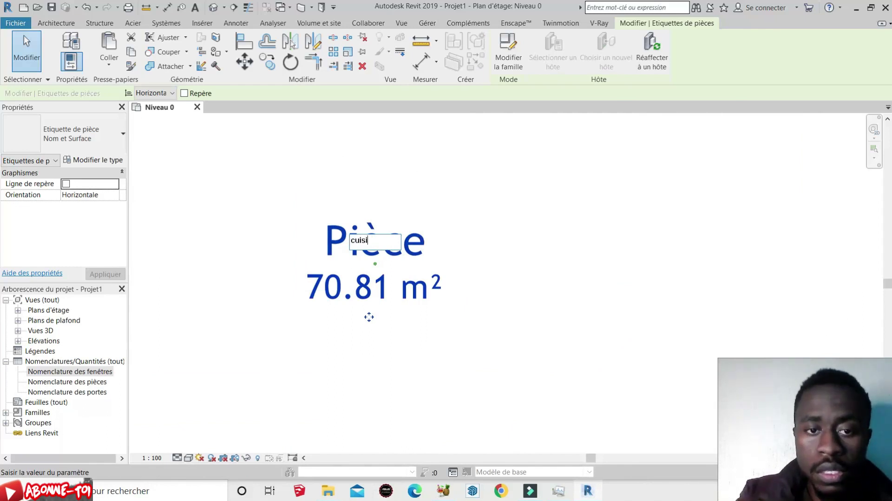
type("ne")
key("Return")
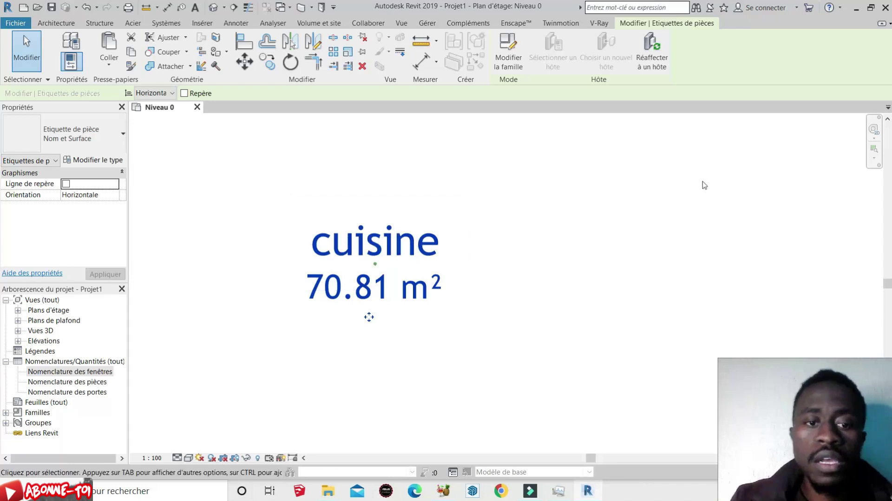
Rename the large L-shaped room on the east side of the plan "salon 1"
scroll(502, 123, "down", 3)
scroll(314, 236, "down", 2)
scroll(314, 235, "down", 3)
scroll(420, 309, "up", 6)
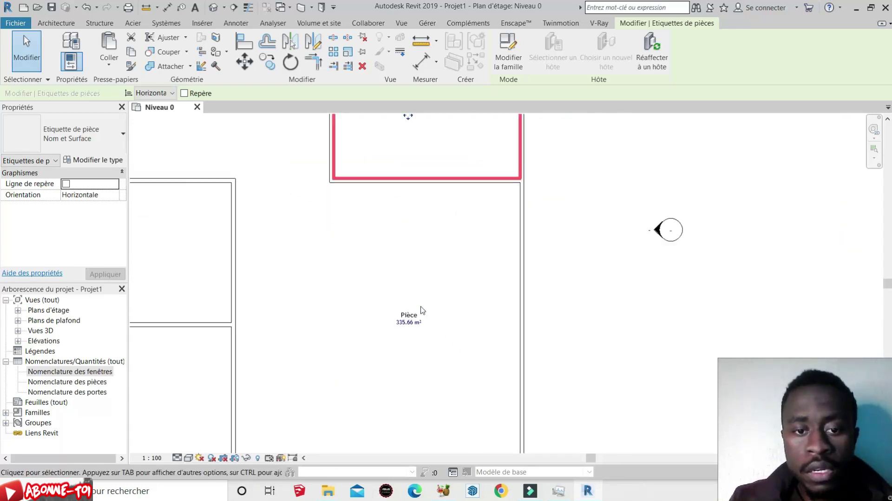
double_click(420, 309)
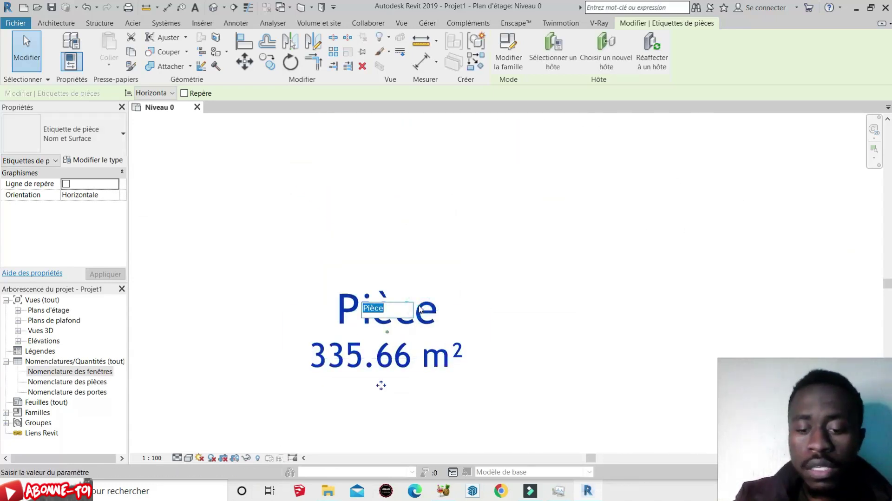
type("salon 1")
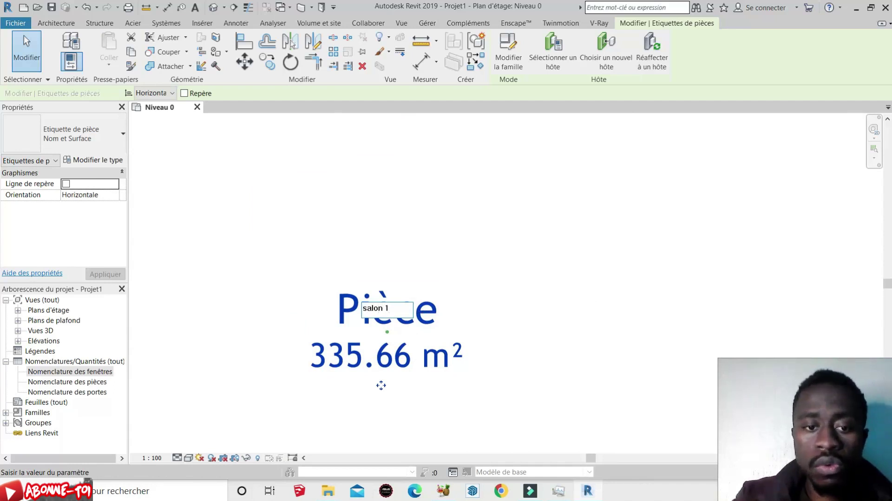
key("Return")
scroll(393, 256, "down", 4)
scroll(405, 273, "down", 6)
left_click(477, 272)
scroll(202, 223, "up", 4)
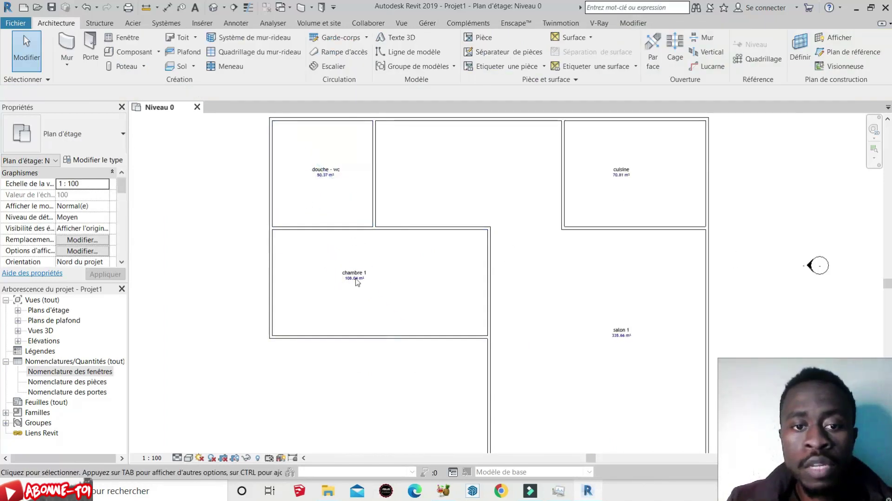
scroll(280, 223, "down", 5)
scroll(402, 236, "up", 3)
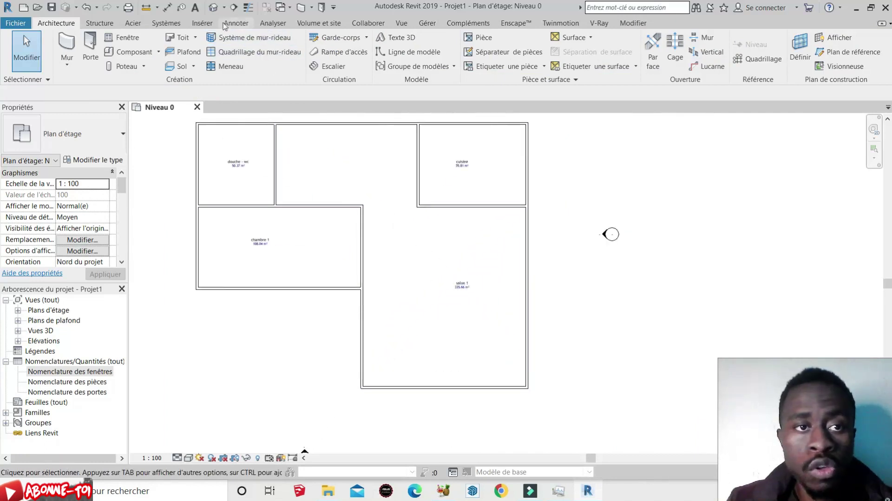
Place a colour fill legend northwest of the plan and set its space type to Pièces
left_click(203, 23)
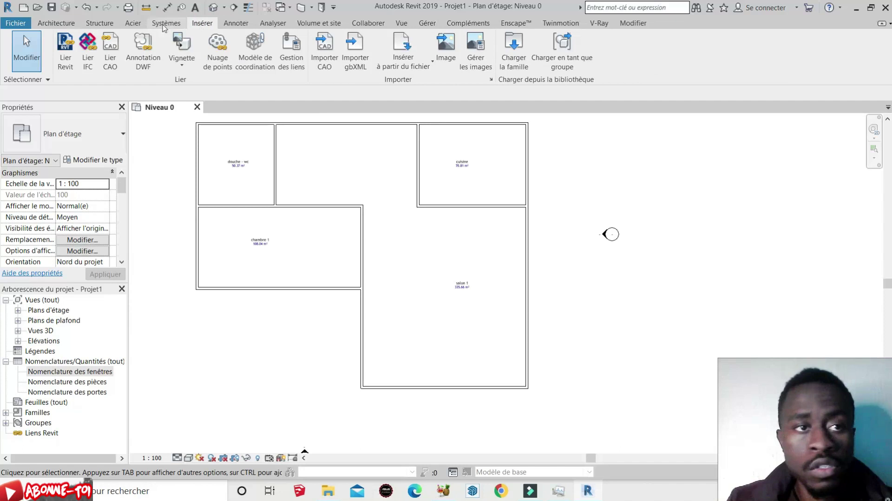
left_click(237, 23)
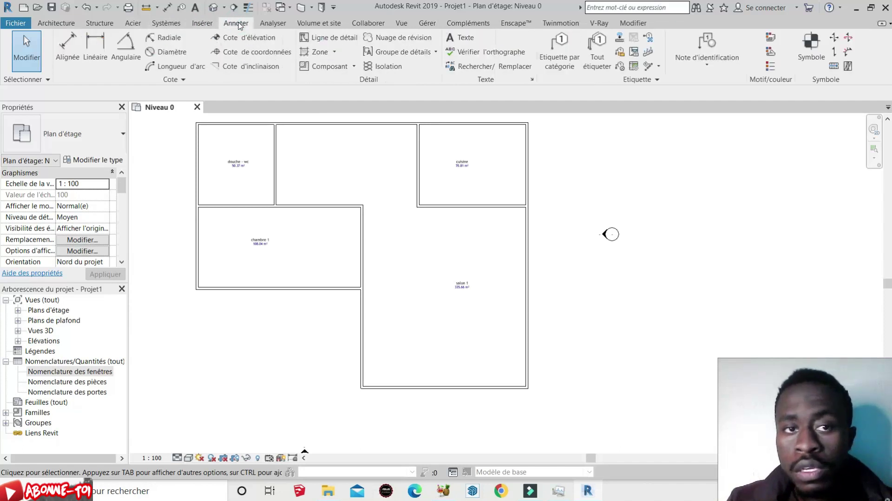
left_click(770, 68)
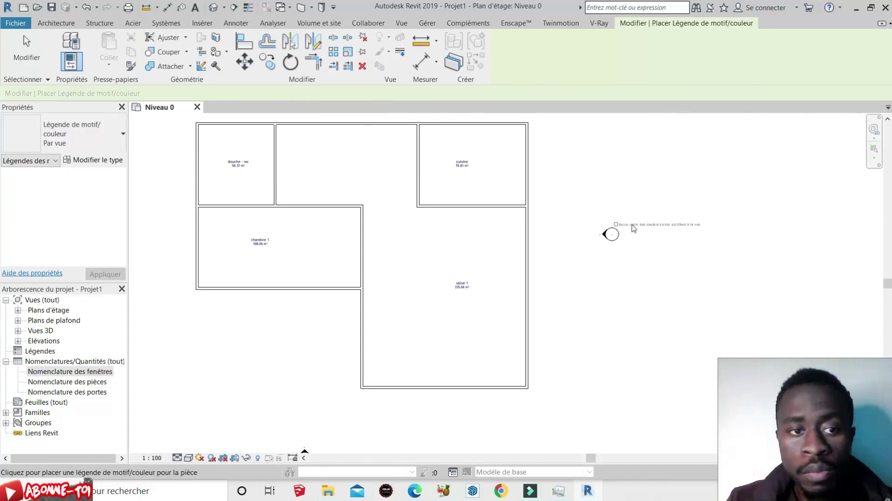
scroll(630, 225, "down", 2)
left_click(265, 173)
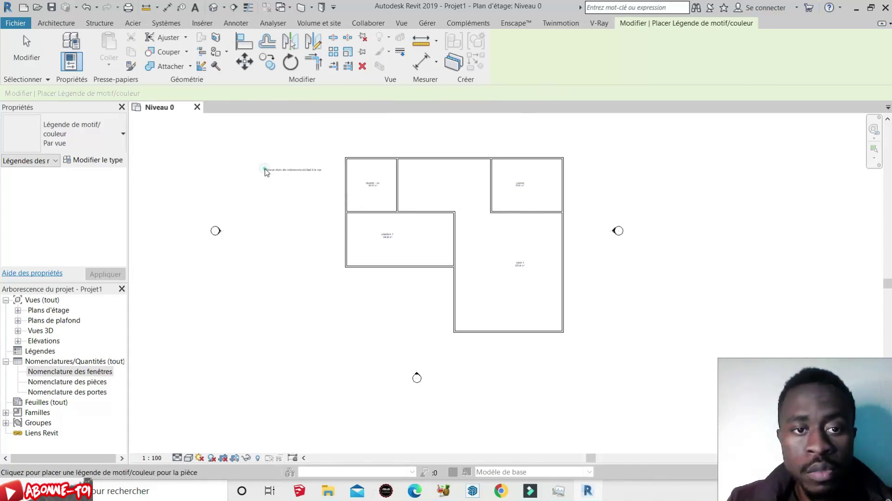
left_click(657, 211)
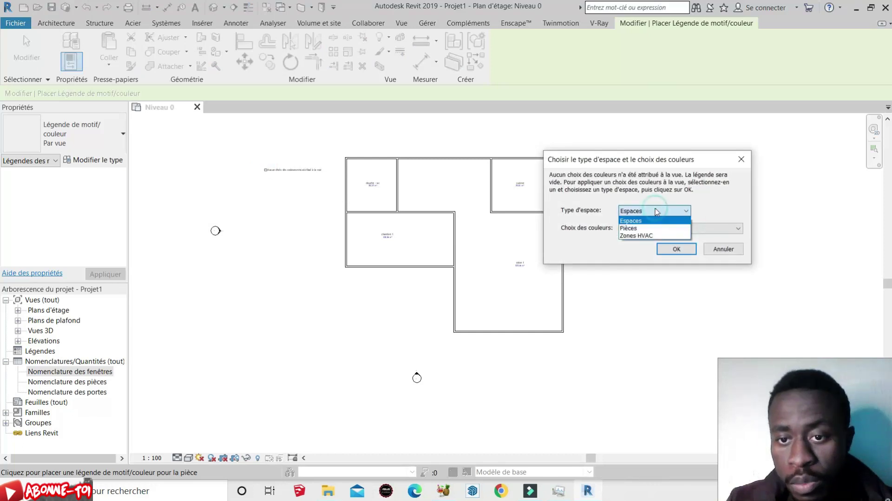
left_click(655, 229)
left_click(672, 248)
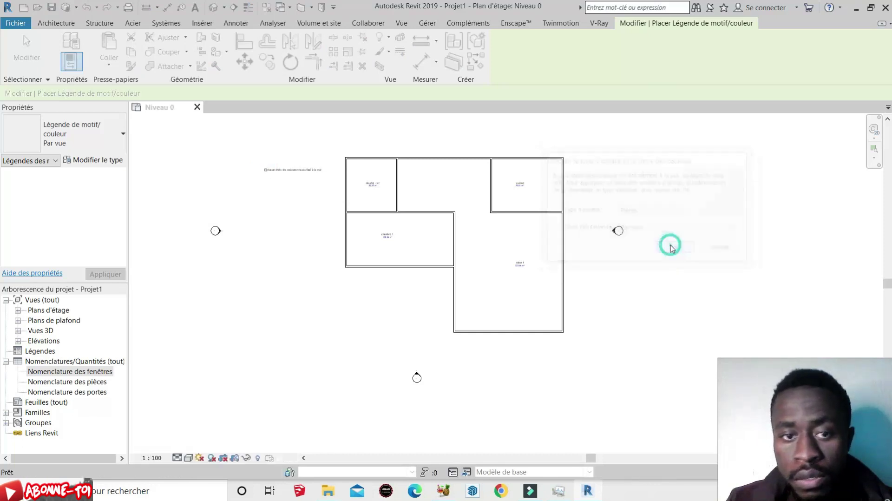
Examine the legend entries and the matching colour fills of the rooms across the plan
scroll(255, 238, "up", 8)
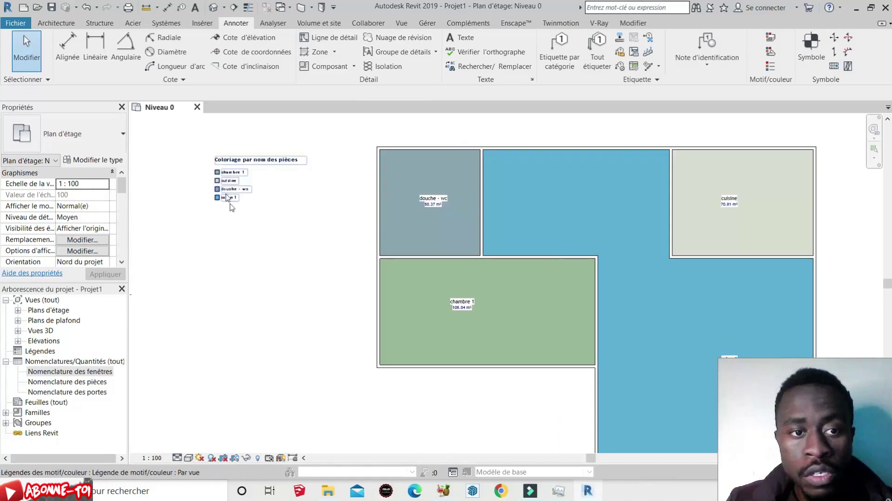
scroll(255, 239, "down", 3)
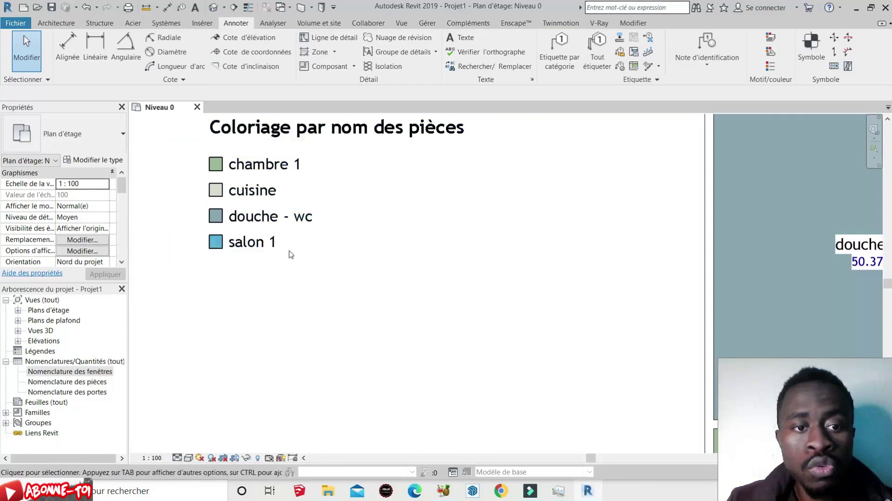
scroll(227, 142, "down", 3)
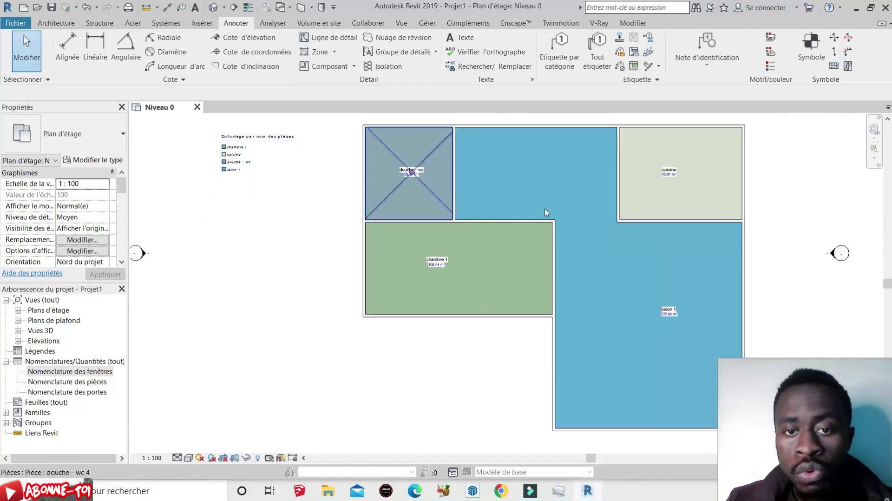
scroll(398, 195, "down", 3)
scroll(485, 252, "up", 2)
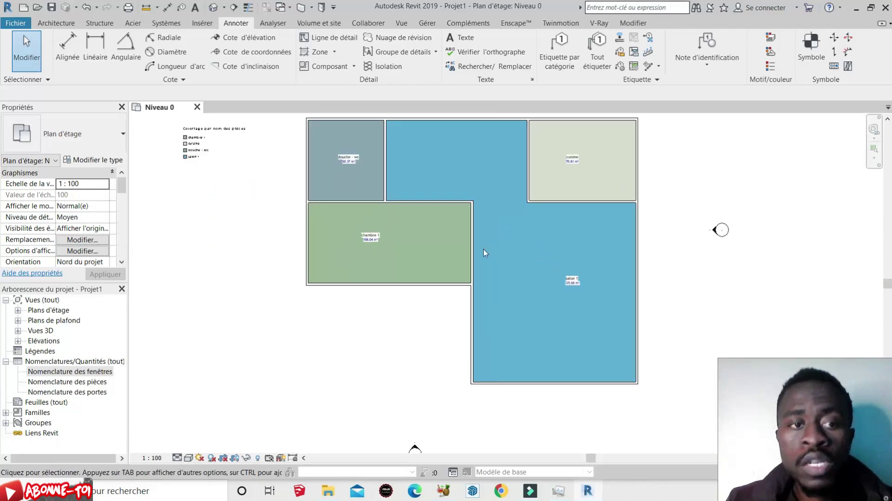
scroll(656, 272, "up", 3)
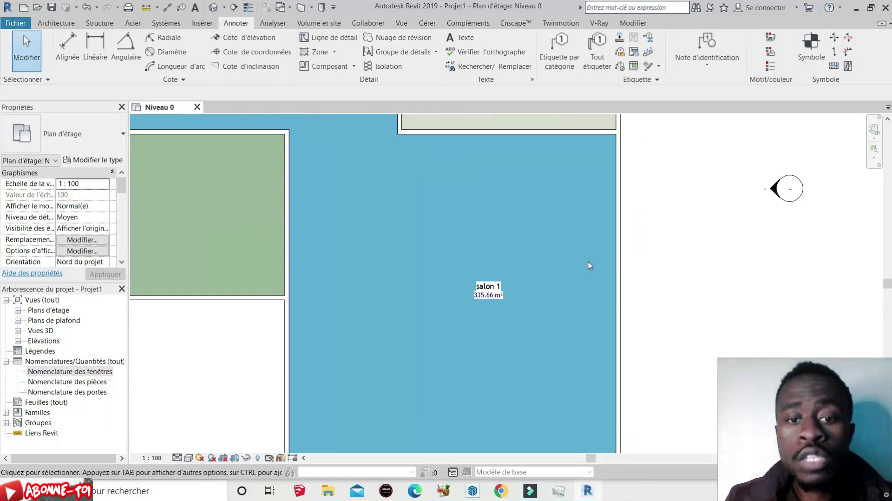
scroll(590, 265, "down", 3)
scroll(409, 325, "down", 2)
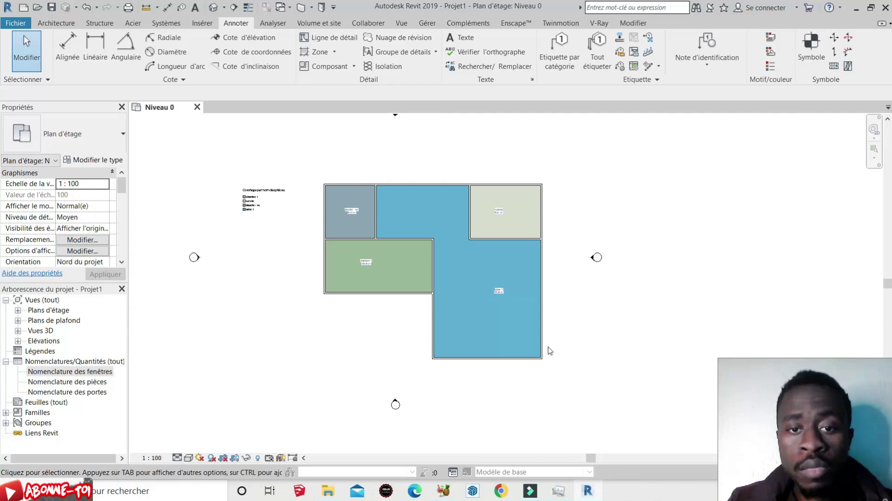
scroll(547, 346, "up", 1)
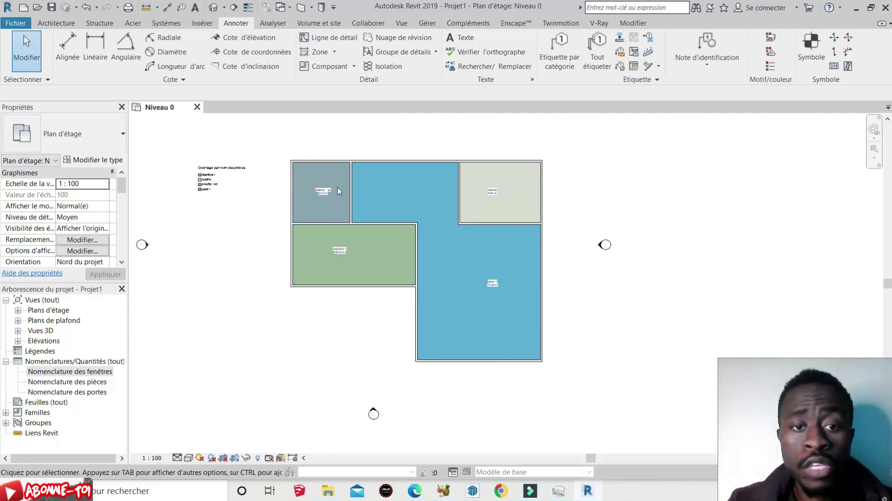
Start the Door tool and, from its type properties, open the Portes folder of the family library for loading
left_click(56, 23)
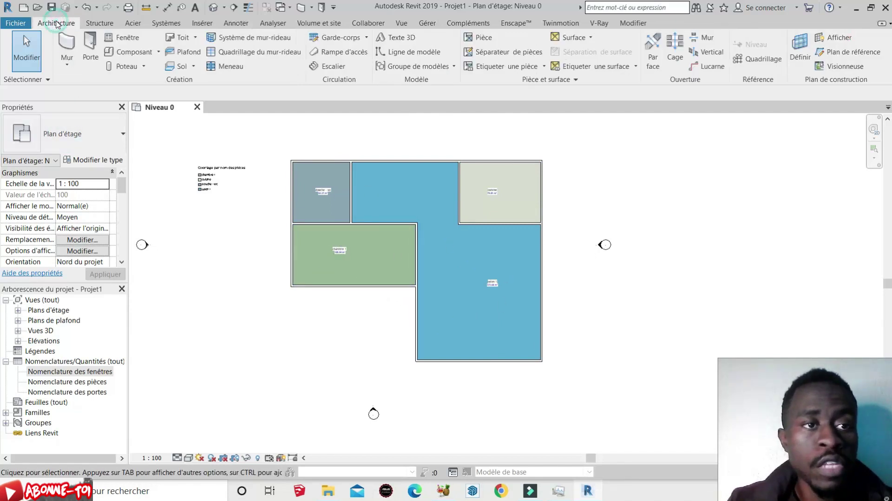
left_click(89, 60)
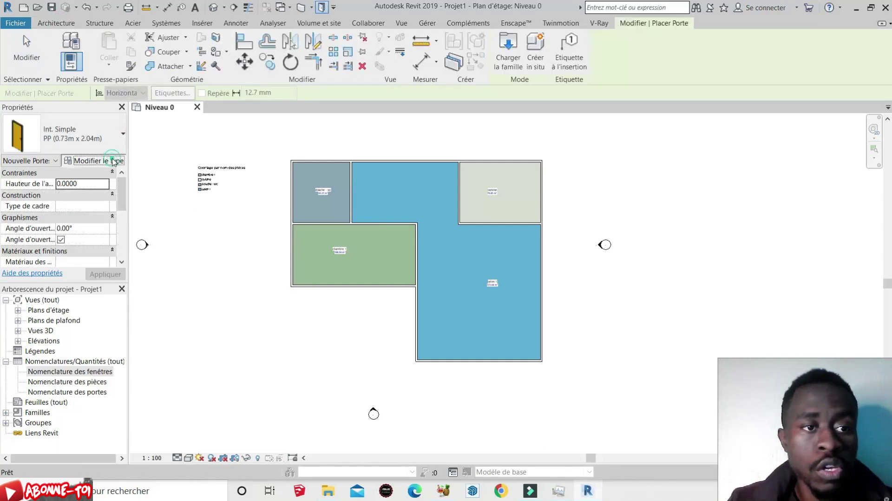
left_click(113, 161)
left_click(769, 119)
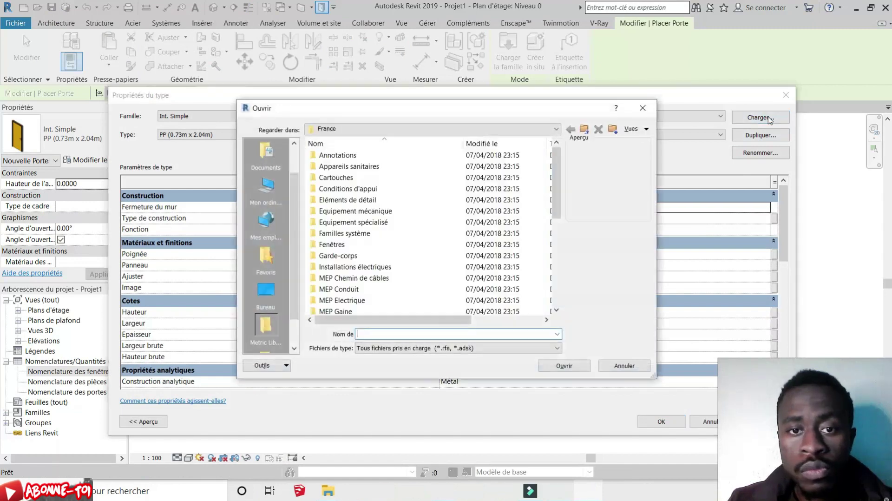
scroll(417, 259, "down", 4)
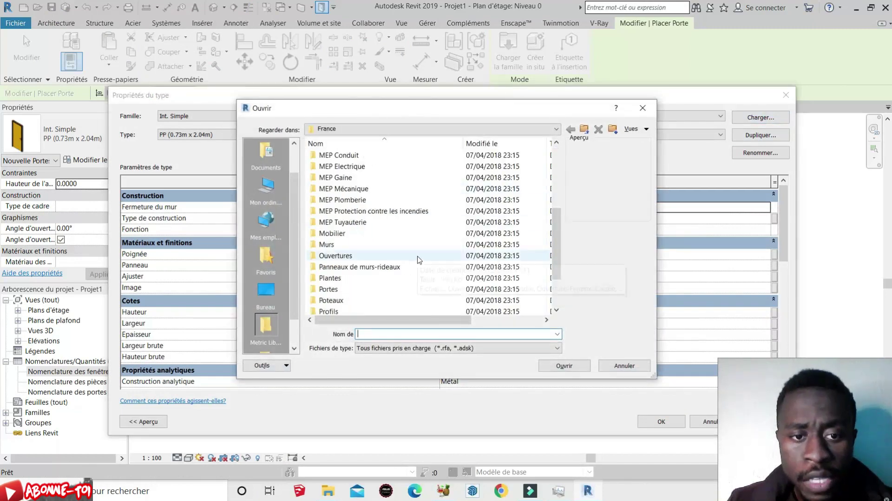
double_click(338, 289)
Preview the door families in the Battantes folder and the "Coulissante - Encastrée" family in the Coulissantes folder
double_click(341, 155)
left_click(350, 154)
left_click(351, 166)
left_click(360, 178)
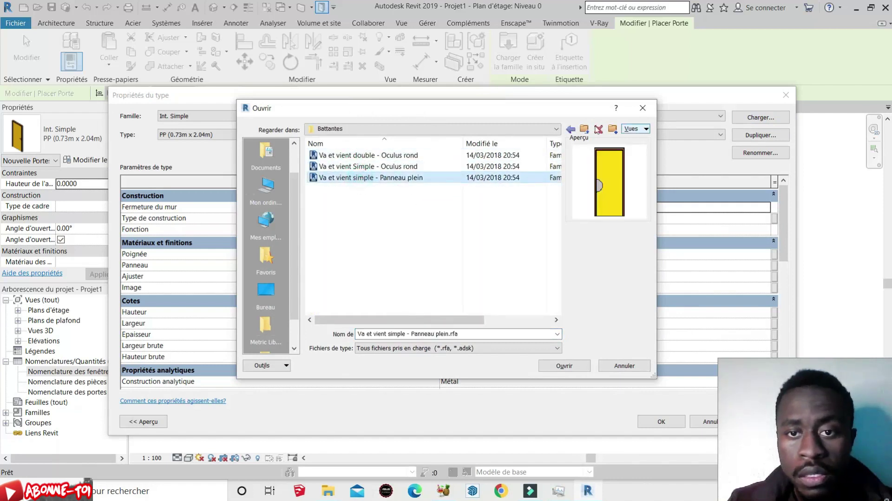
left_click(570, 129)
double_click(354, 166)
left_click(358, 167)
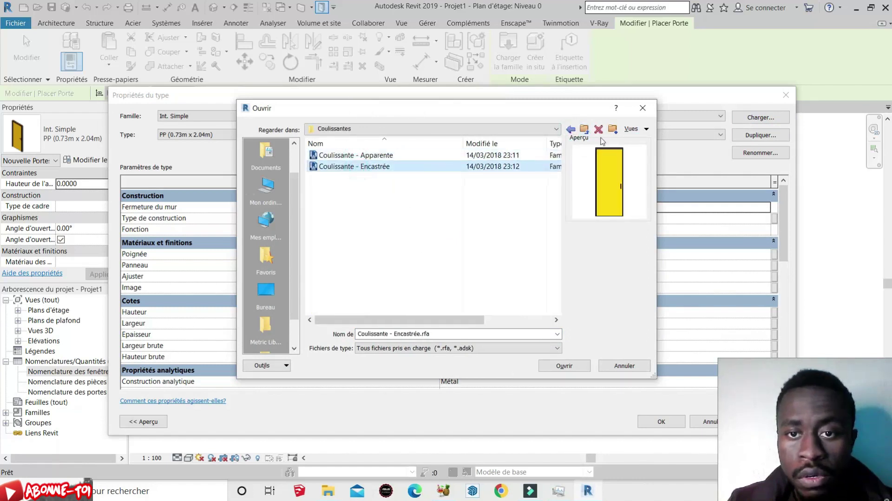
left_click(571, 129)
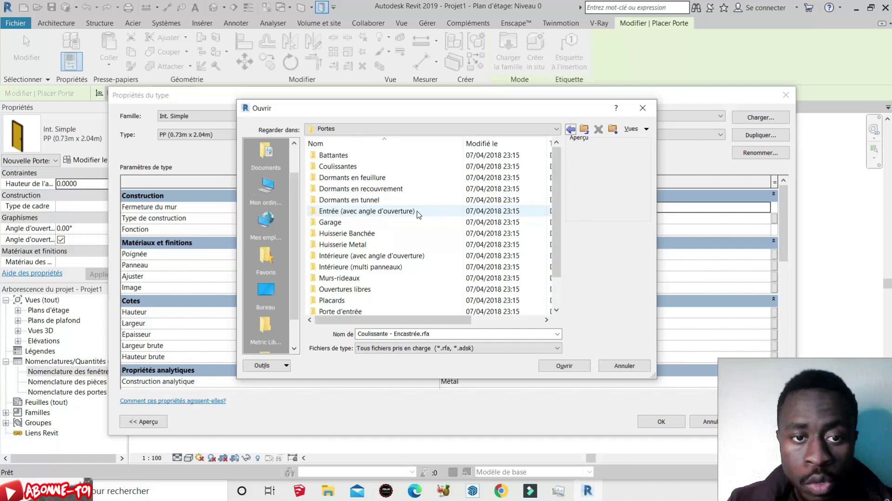
scroll(418, 214, "down", 1)
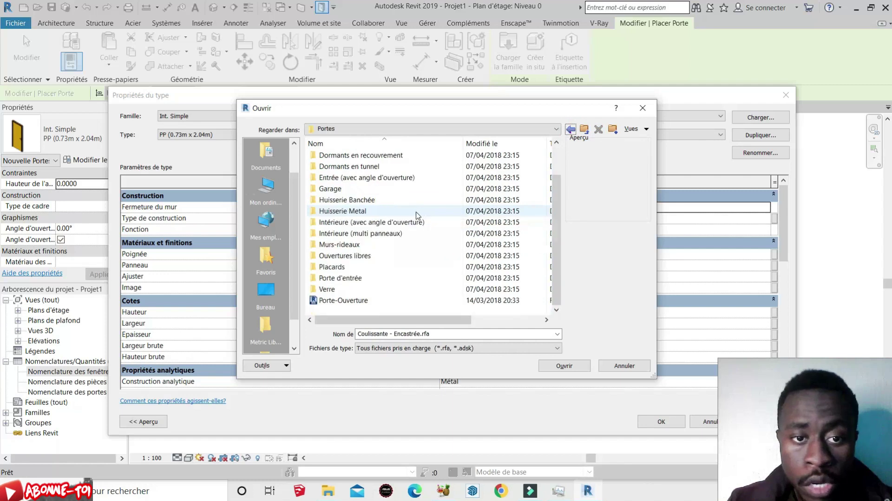
Load "Avec panneau latéral" from the Porte d'entrée folder, review its parameters and accept type "140 - 90 x 210 - Blanc" for the door
double_click(339, 278)
left_click(351, 155)
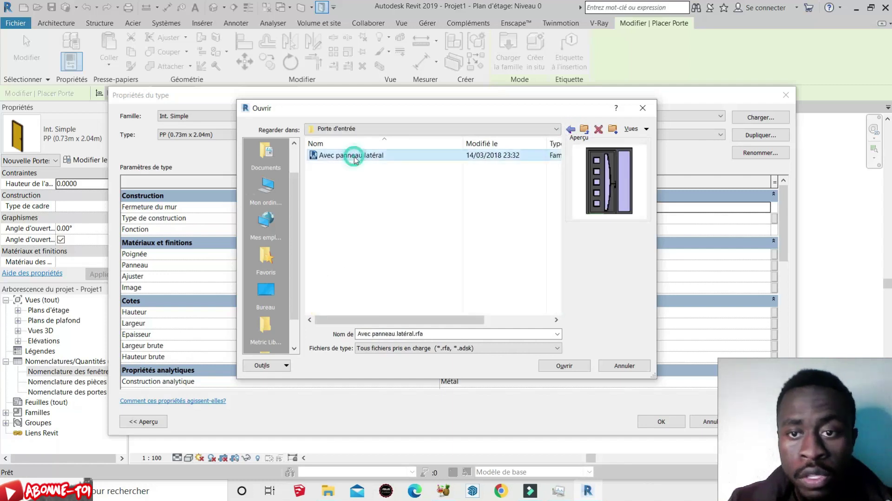
left_click(565, 366)
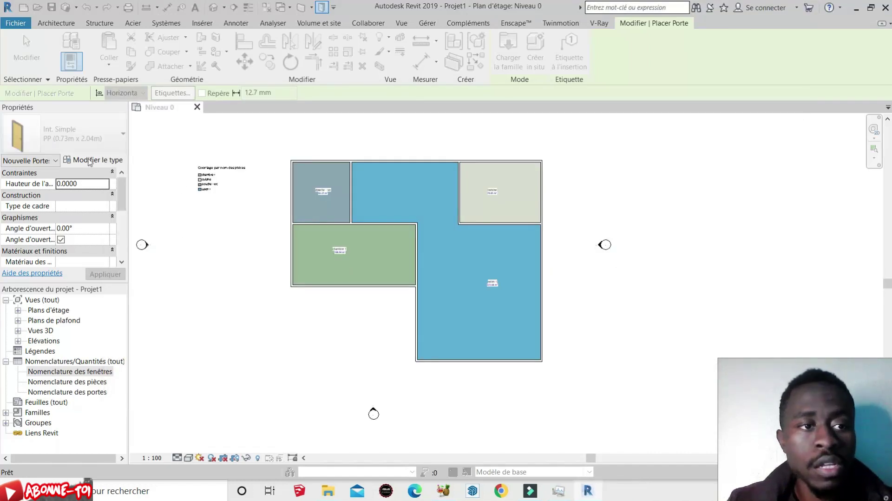
left_click(91, 161)
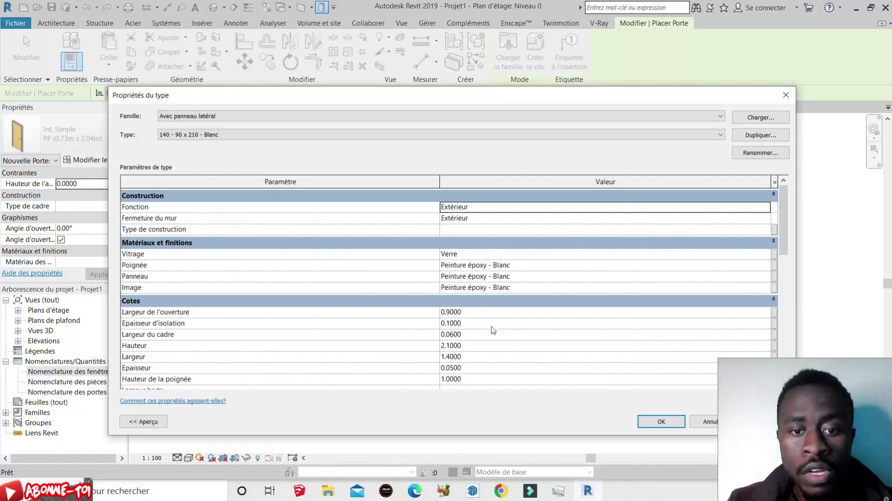
scroll(449, 296, "down", 3)
scroll(453, 296, "up", 3)
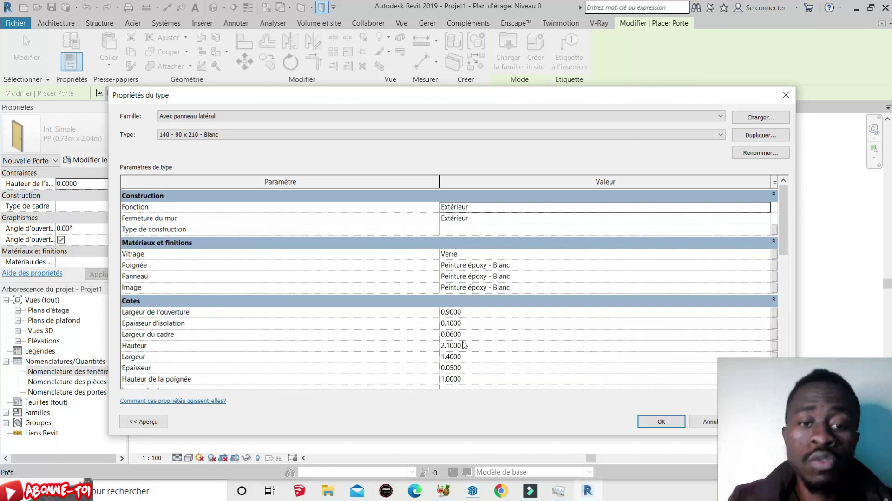
left_click(661, 422)
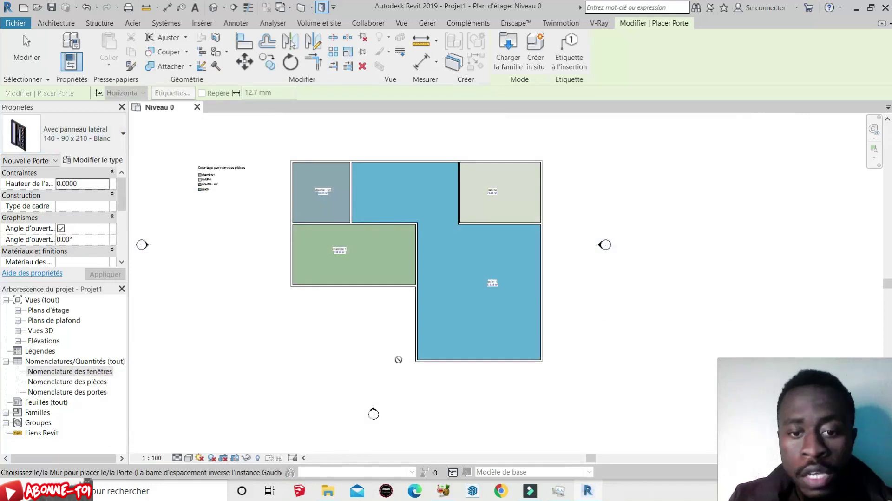
Place the side-panel door in the south wall of "salon 1", close to the southwest corner and swinging outward
left_click(473, 361)
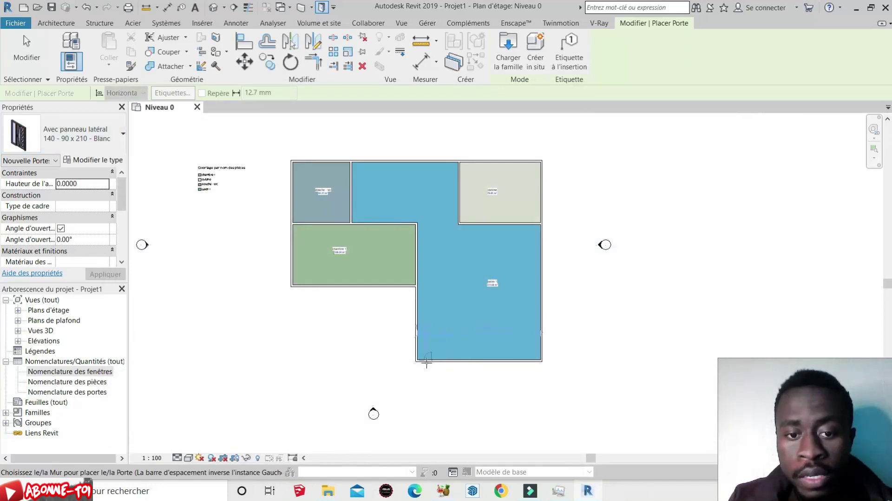
scroll(426, 361, "up", 5)
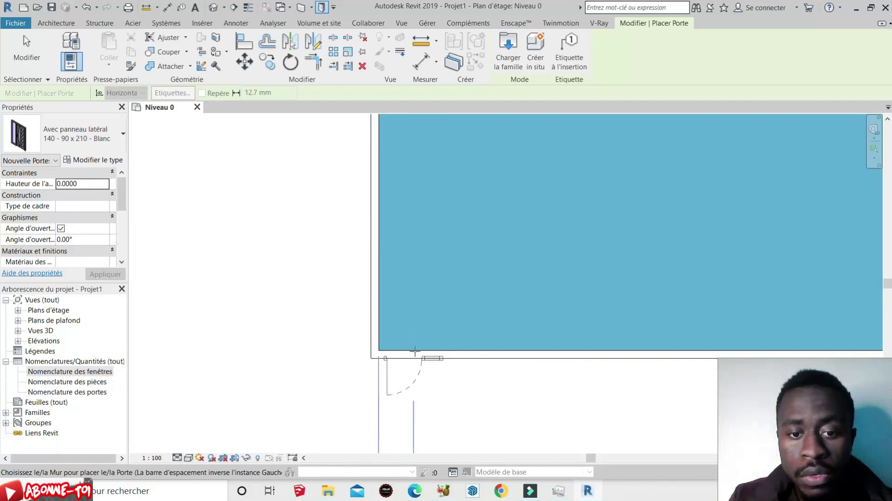
left_click(413, 352)
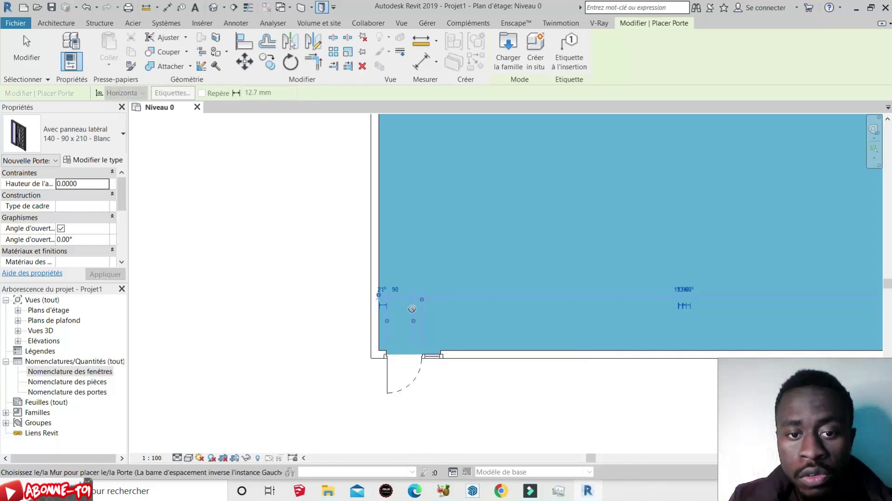
left_click(421, 319)
Place a second side-panel door in the south wall of "salon 1" near the southeast corner, swinging inward with its side panel to the west
scroll(316, 363, "down", 3)
scroll(479, 367, "up", 4)
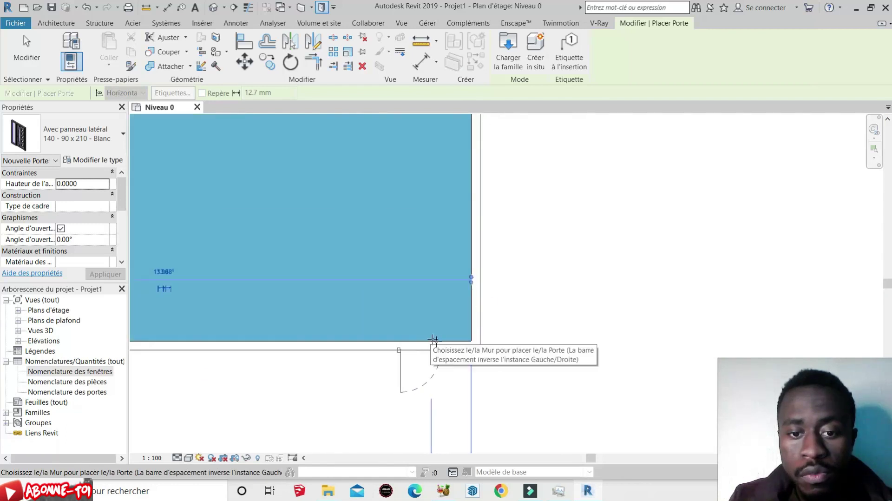
left_click(446, 308)
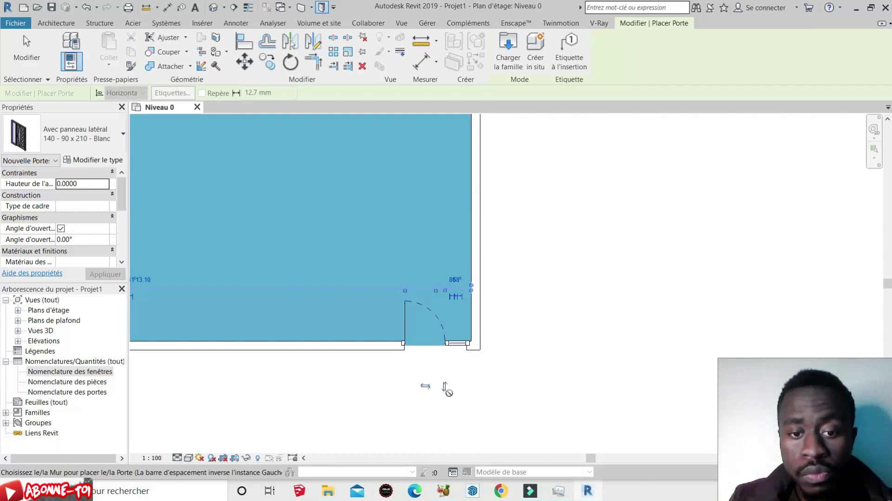
left_click(423, 387)
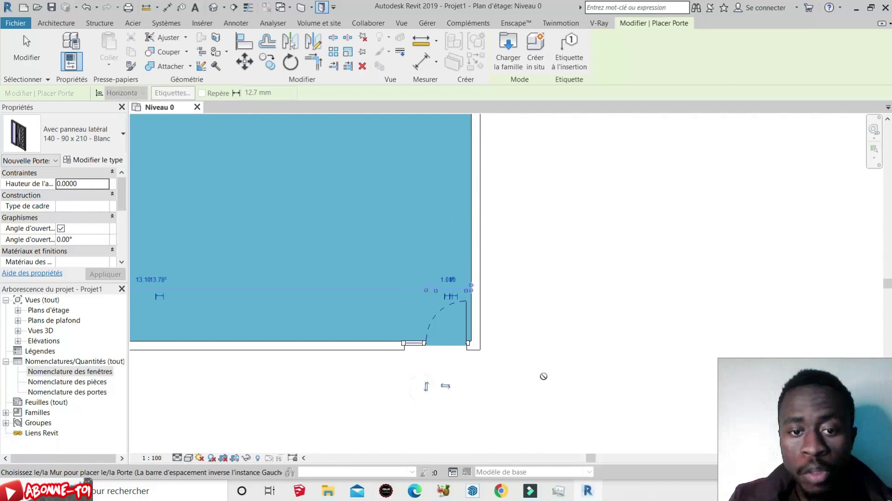
scroll(544, 376, "down", 5)
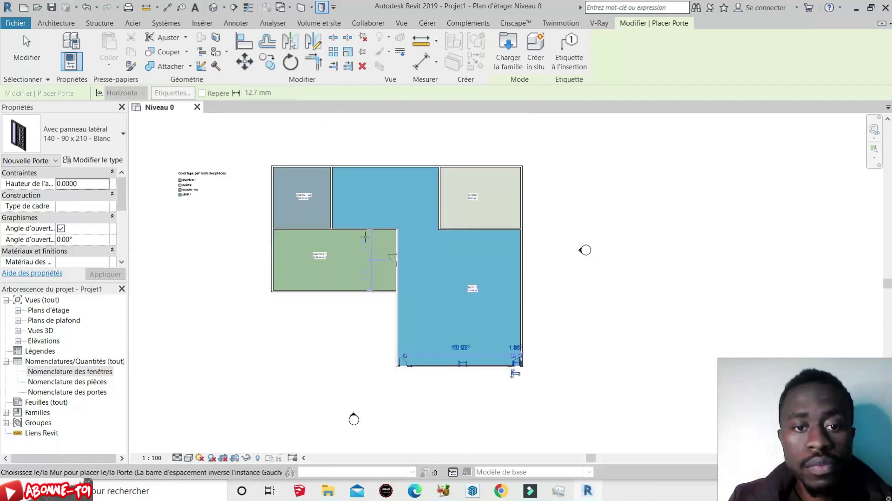
Place an Int. Simple "PP (0.83m x 2.04m)" door at the east end of the north wall of "chambre 1", hinged east and swinging into the room
scroll(365, 237, "up", 3)
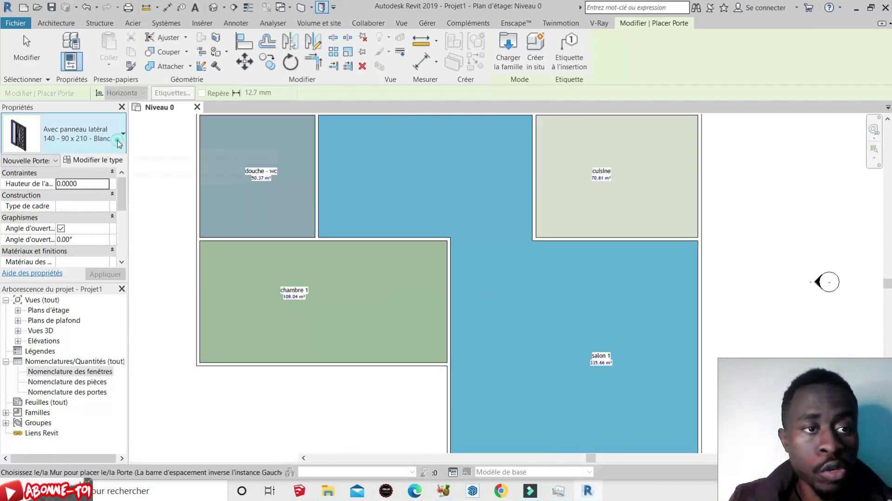
left_click(119, 144)
left_click(64, 230)
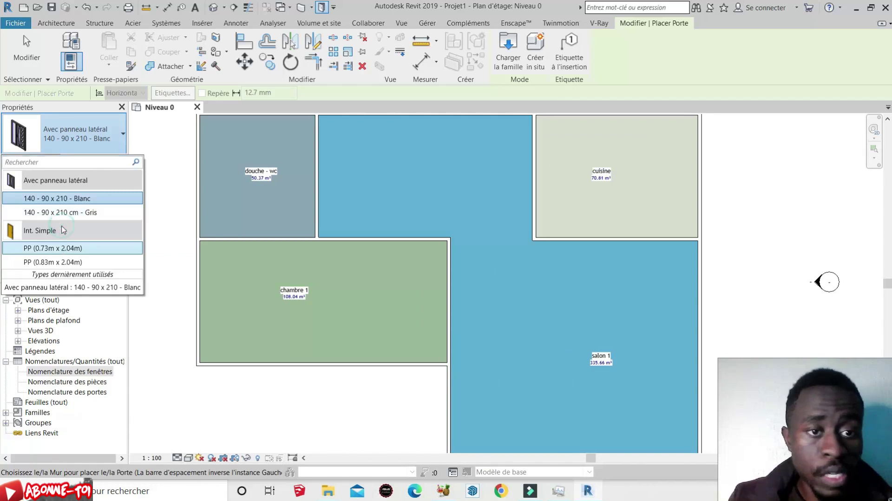
left_click(70, 262)
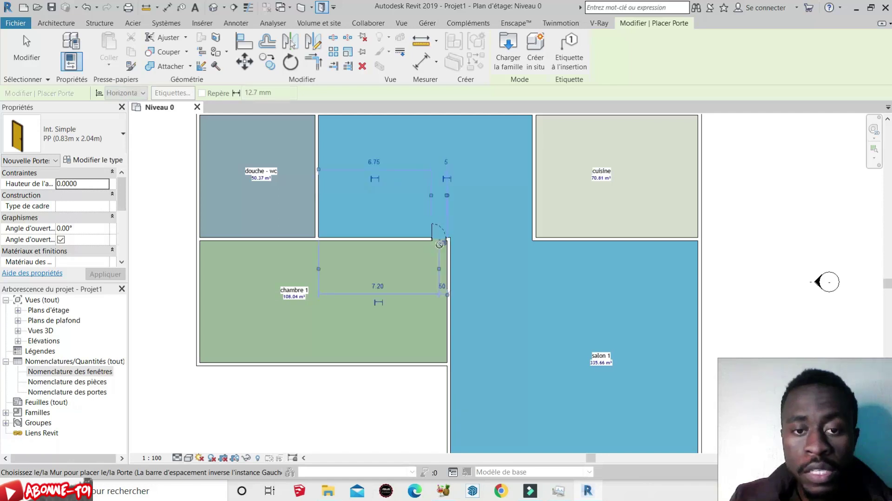
scroll(440, 244, "up", 5)
scroll(420, 278, "down", 3)
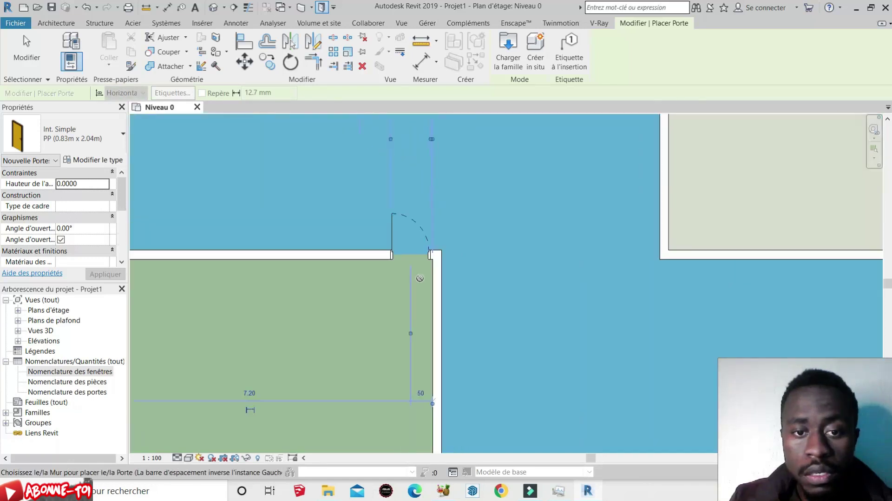
key("space")
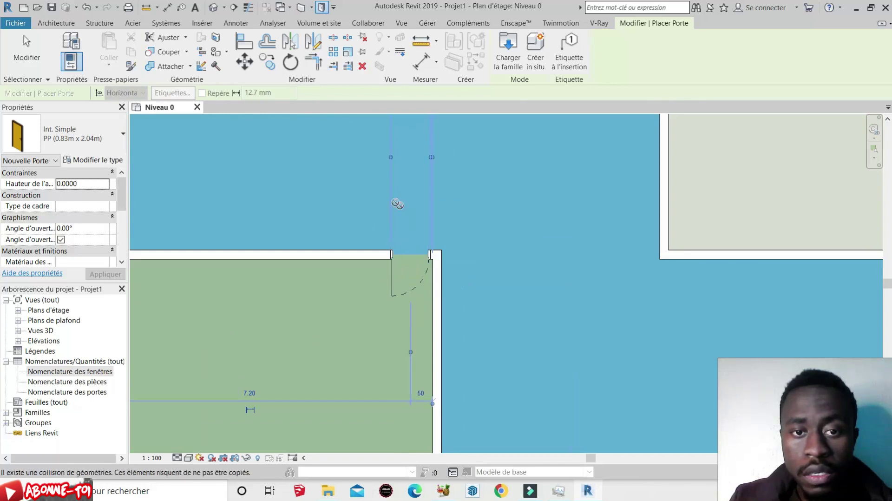
scroll(417, 188, "down", 3)
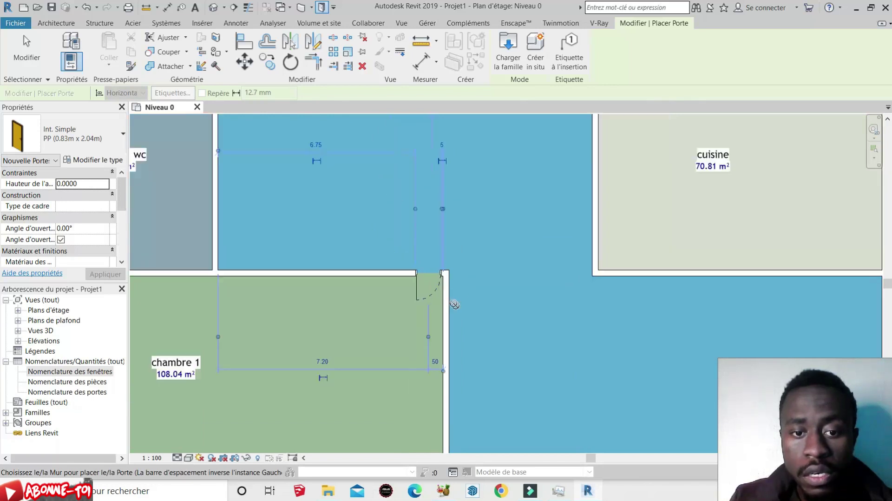
scroll(430, 286, "up", 2)
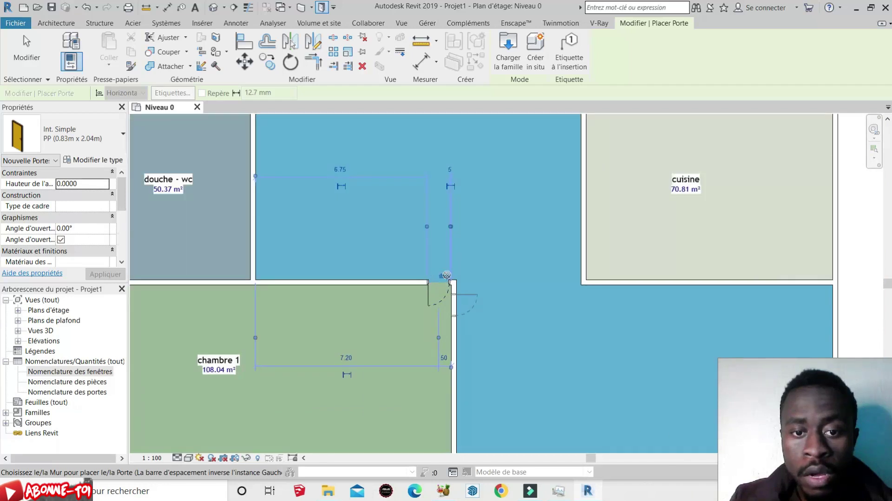
scroll(539, 281, "down", 2)
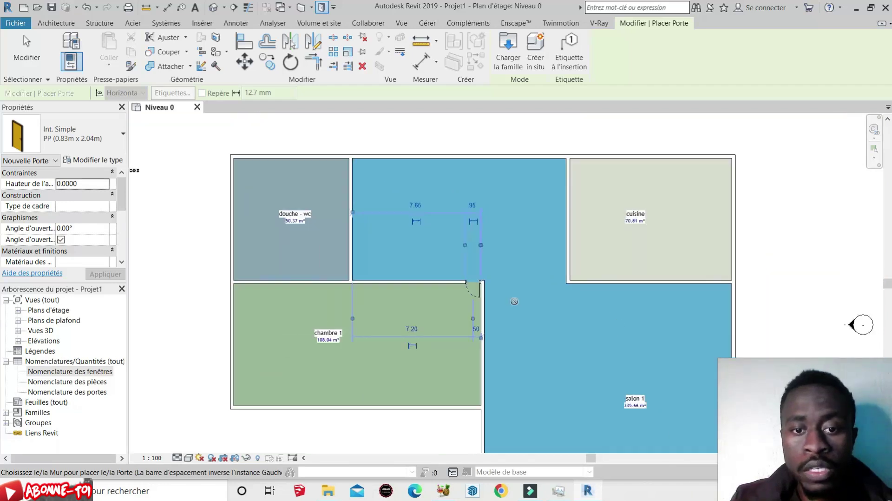
scroll(403, 257, "up", 1)
scroll(353, 165, "down", 3)
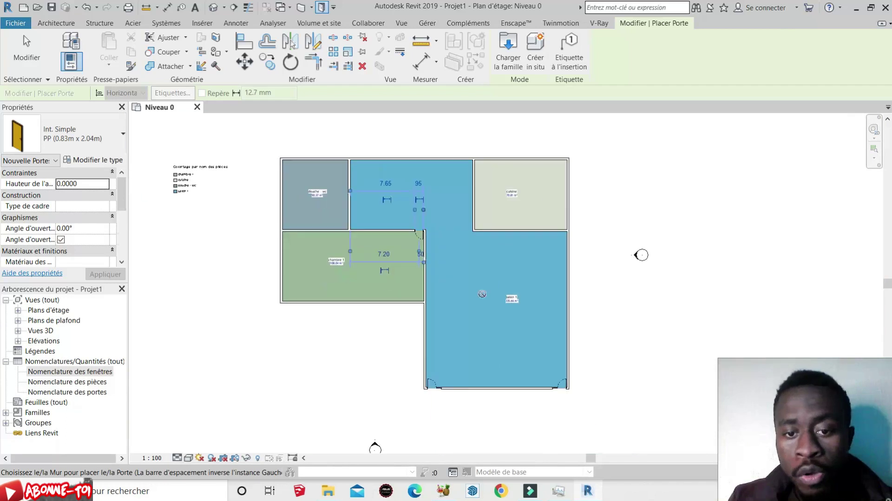
Place the same interior door at the north end of the west wall of "cuisine", hinged on the north side and swinging into the room
scroll(674, 236, "up", 1)
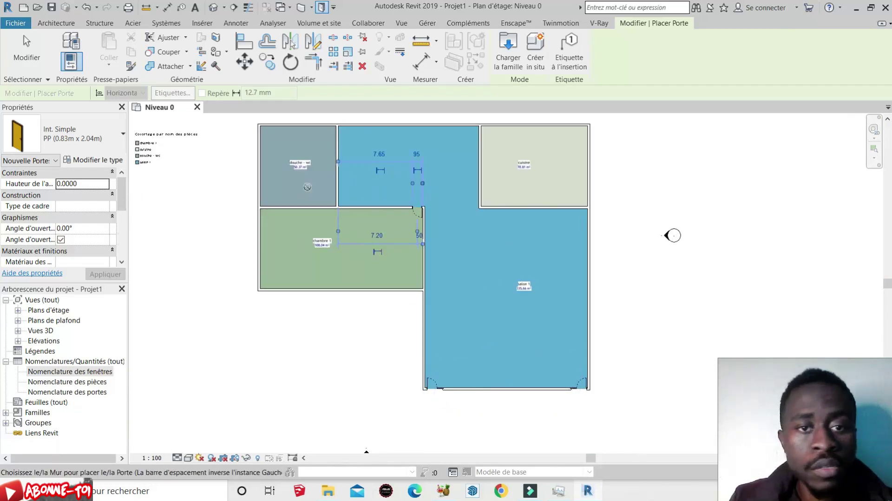
scroll(529, 118, "up", 1)
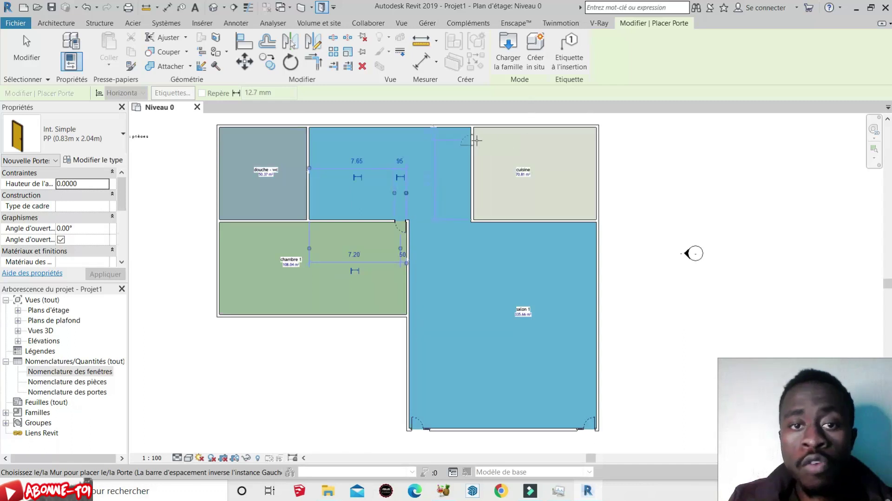
scroll(477, 140, "up", 3)
scroll(496, 125, "down", 1)
scroll(490, 159, "up", 1)
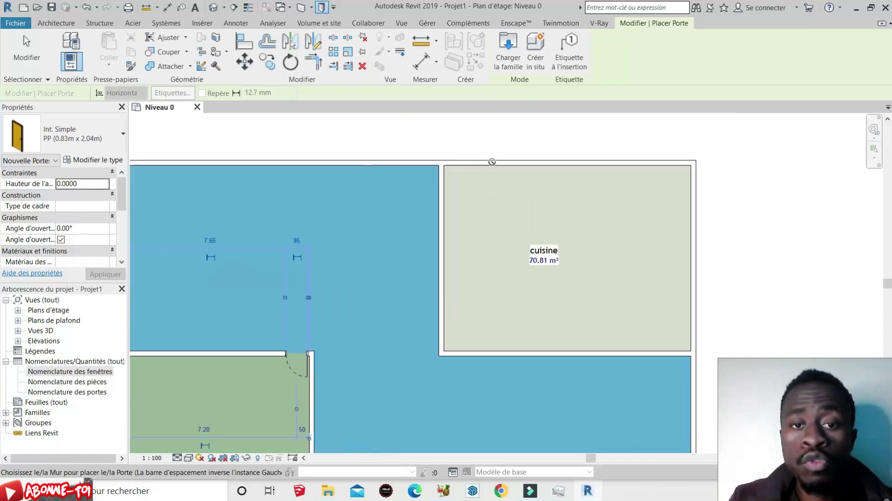
left_click(445, 178)
key("space")
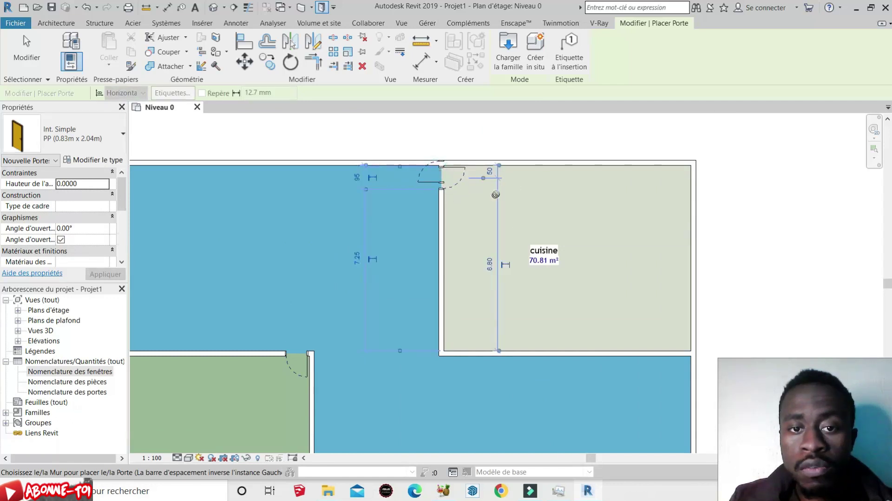
Place the same interior door at the south end of the east wall of "douche - wc", swinging into the room
scroll(437, 171, "down", 4)
scroll(383, 237, "up", 4)
scroll(383, 237, "up", 1)
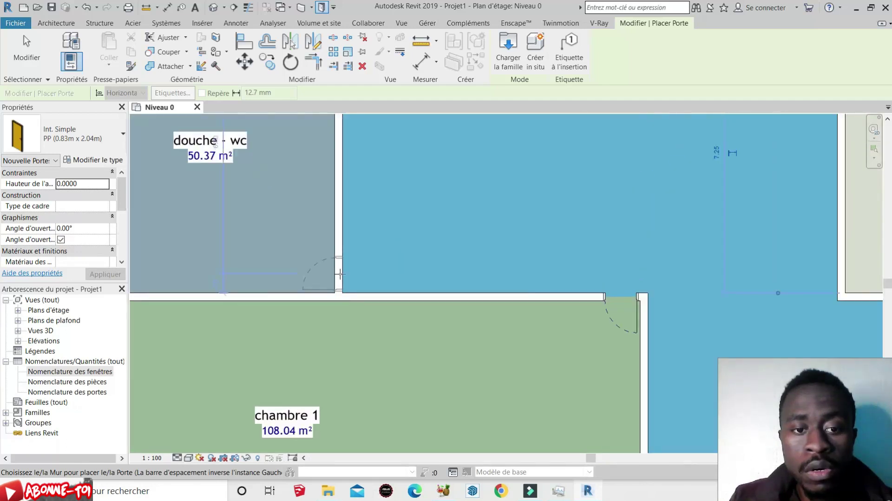
left_click(339, 274)
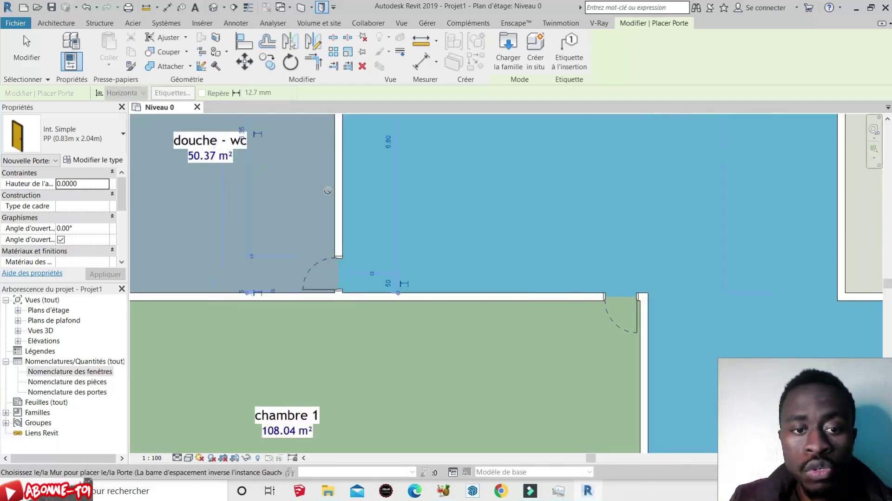
scroll(418, 270, "down", 4)
scroll(418, 270, "down", 1)
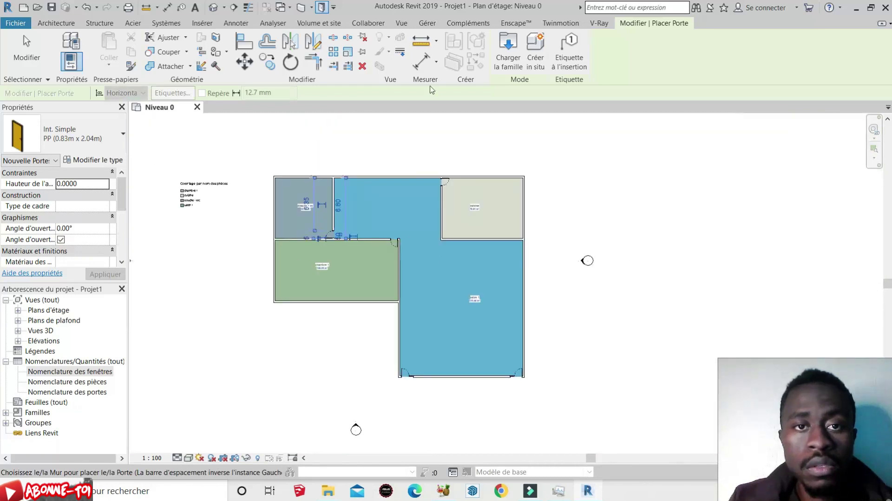
Open the default 3D view and examine the placed entrance and interior doors in the walls
left_click(403, 23)
left_click(392, 63)
left_click(399, 86)
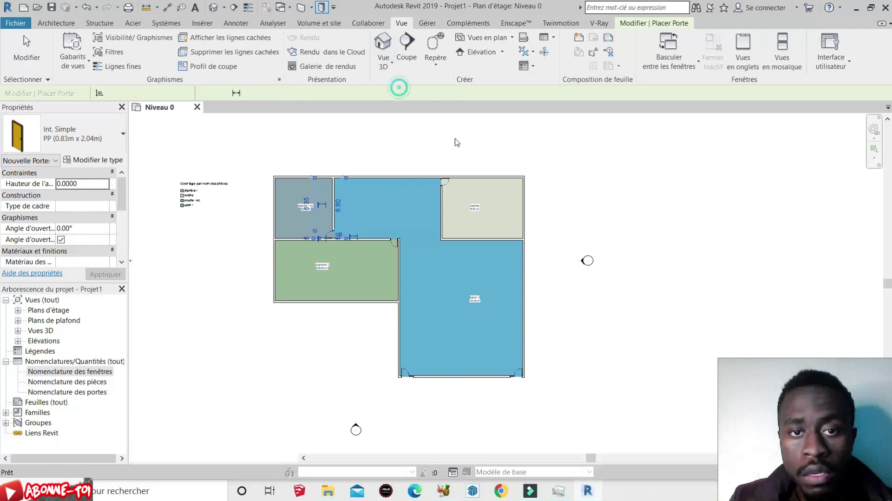
scroll(599, 201, "up", 5)
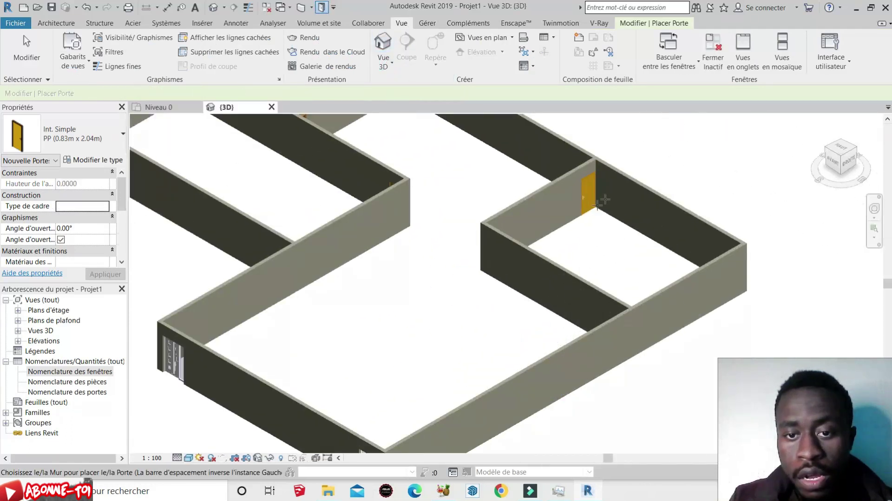
scroll(622, 204, "up", 2)
scroll(599, 239, "down", 2)
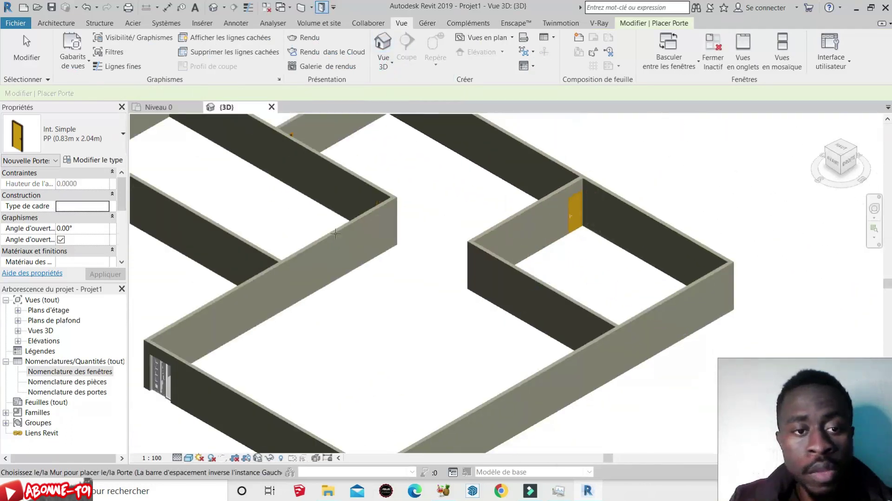
scroll(367, 298, "down", 3)
scroll(218, 270, "up", 2)
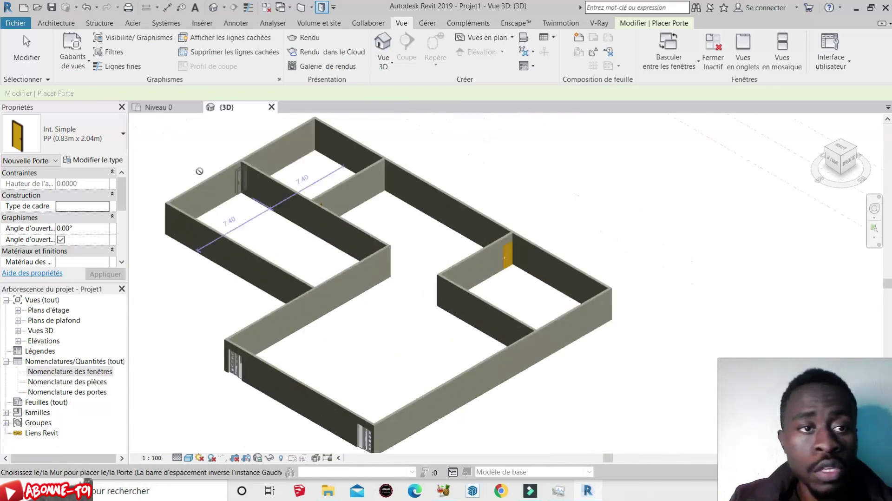
In the Niveau 0 plan, place a 1 Vantail - Droit "0.60 m x 0.95 m - Appui en aluminium" window midway along the west wall of "douche - wc"
left_click(157, 107)
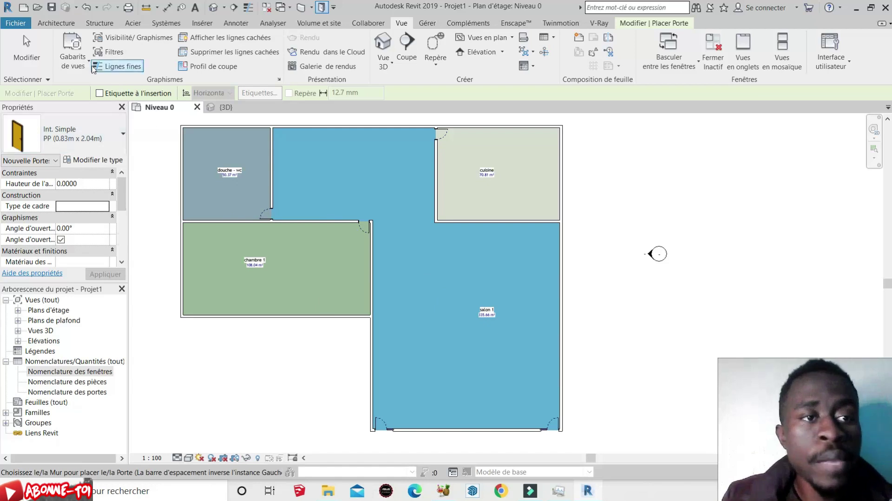
left_click(57, 24)
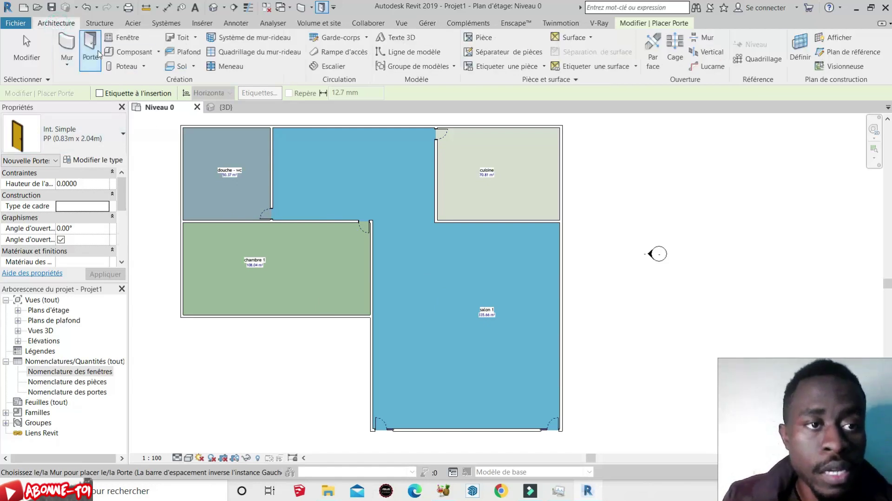
left_click(133, 39)
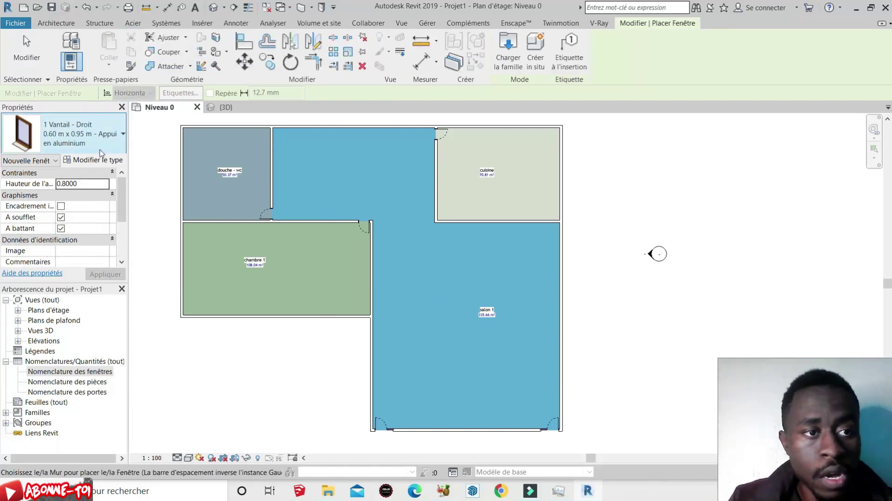
left_click(99, 144)
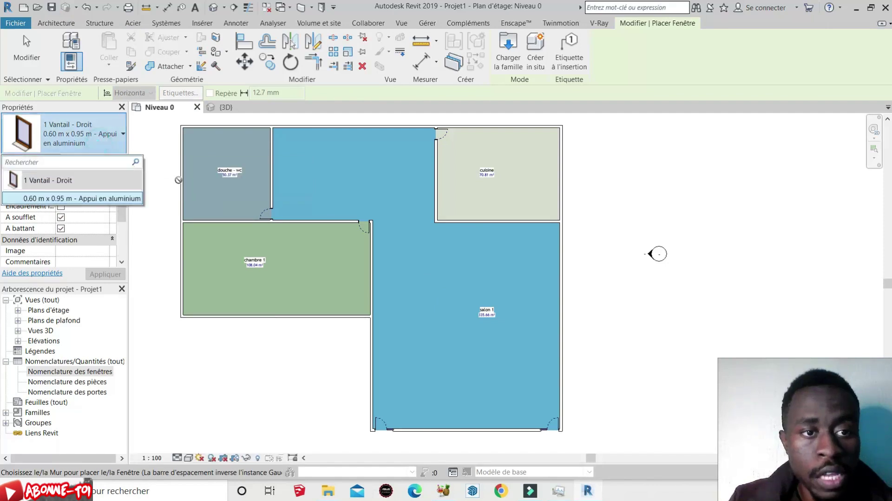
left_click(84, 197)
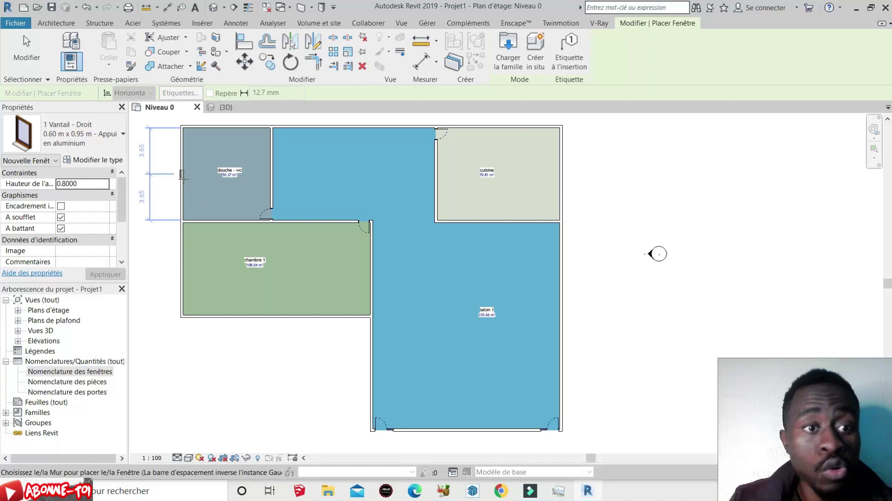
left_click(182, 176)
Start loading another window family from the current window's type properties and open the France library's "Fenêtres" folder
left_click(112, 160)
left_click(761, 118)
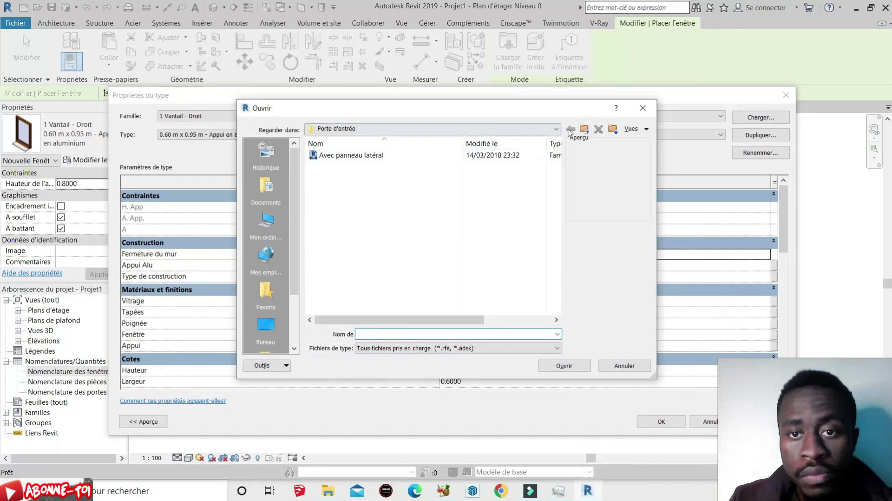
left_click(585, 129)
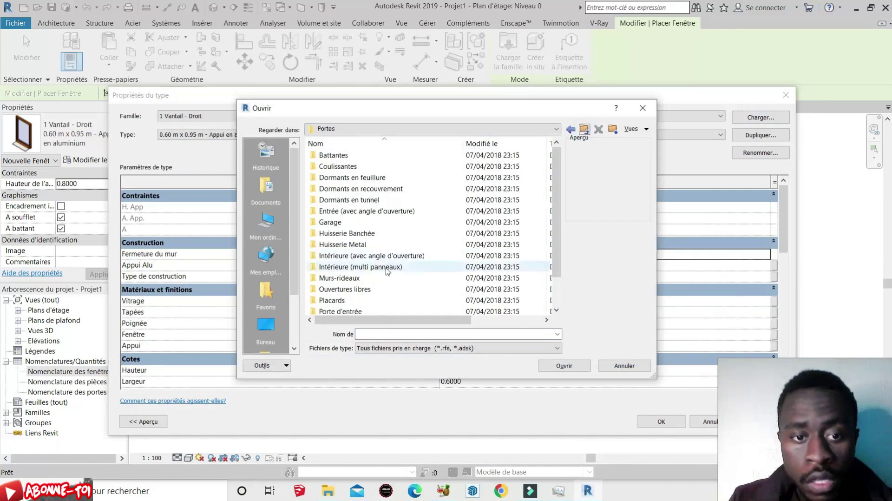
left_click(572, 130)
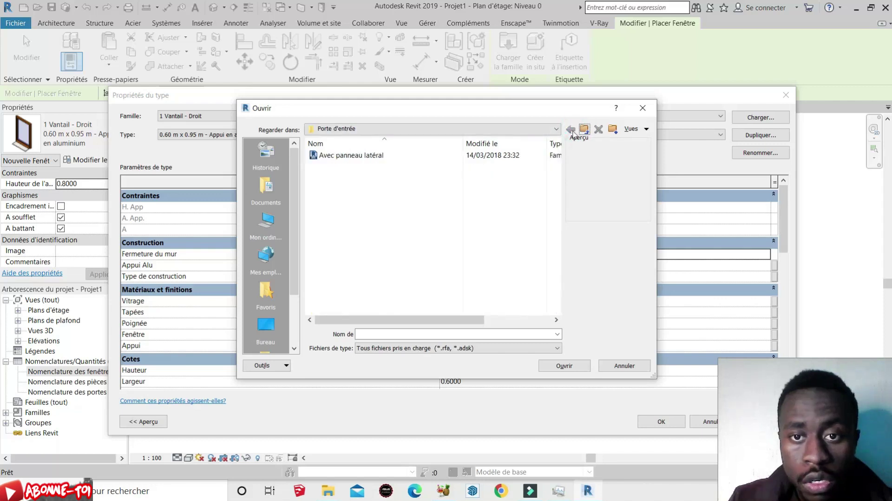
left_click(585, 129)
left_click(587, 129)
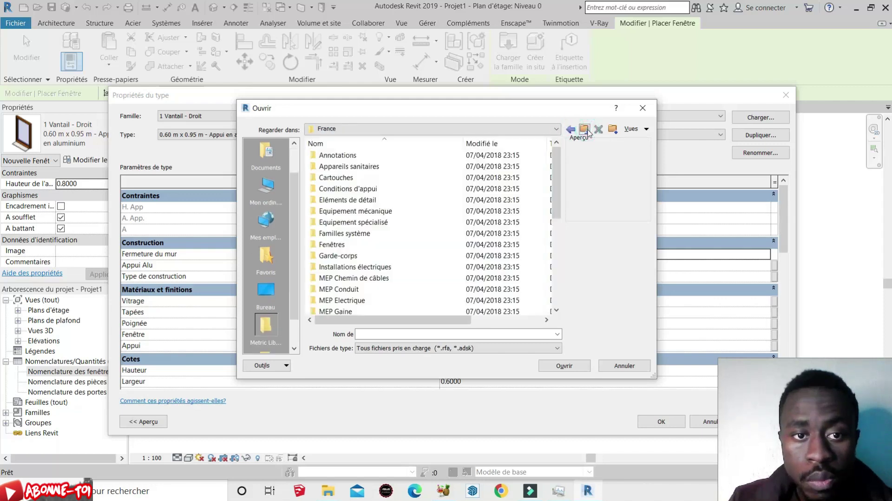
scroll(409, 272, "down", 5)
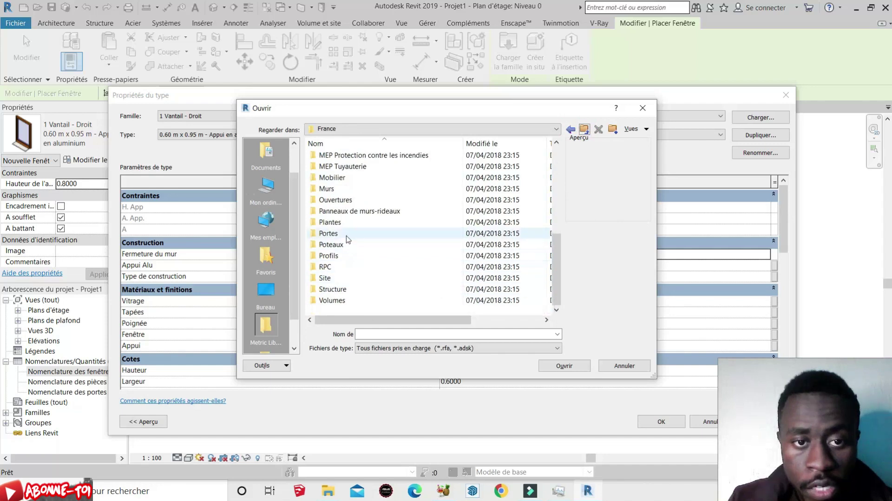
scroll(349, 207, "up", 3)
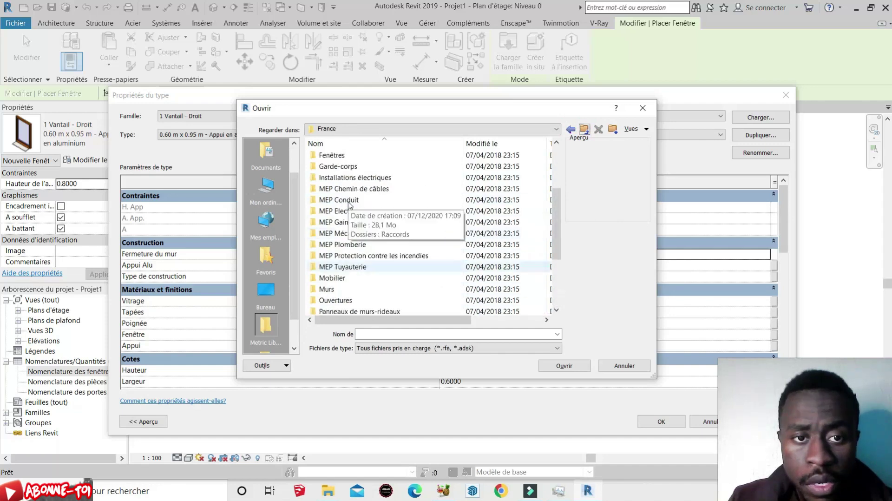
double_click(337, 156)
double_click(358, 157)
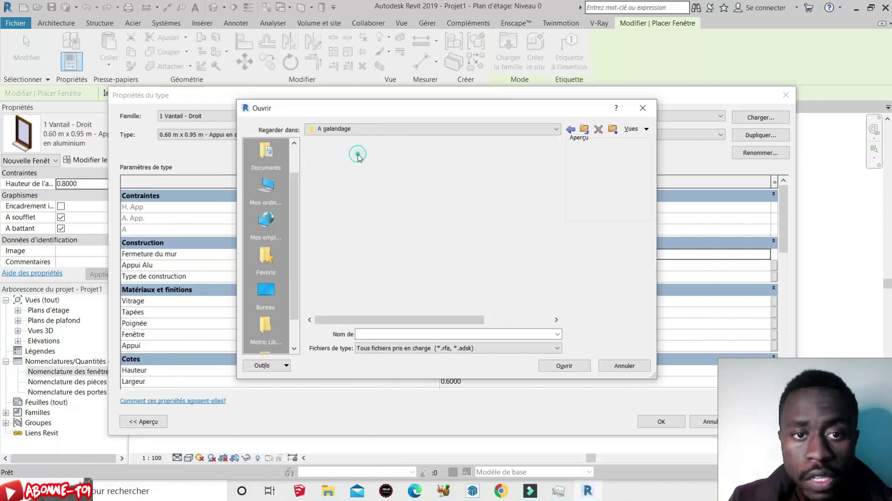
left_click(352, 158)
left_click(353, 172)
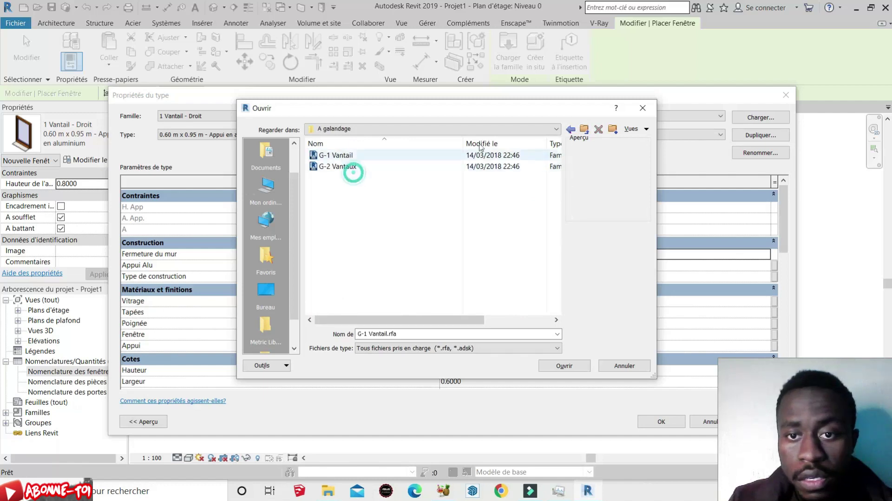
left_click(571, 129)
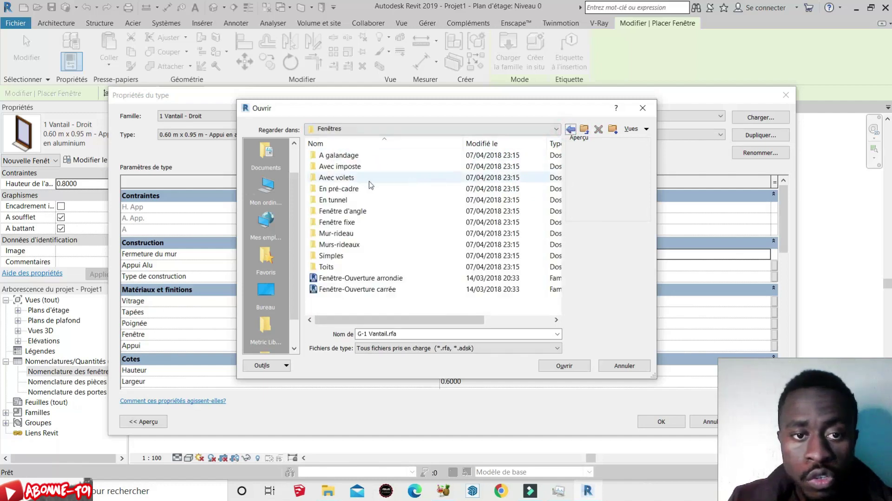
Load the "2 Vantaux - Imposte basse" family from the "Avec imposte" folder and make its 1.20m x 1.30m type current for placement
double_click(358, 170)
left_click(363, 156)
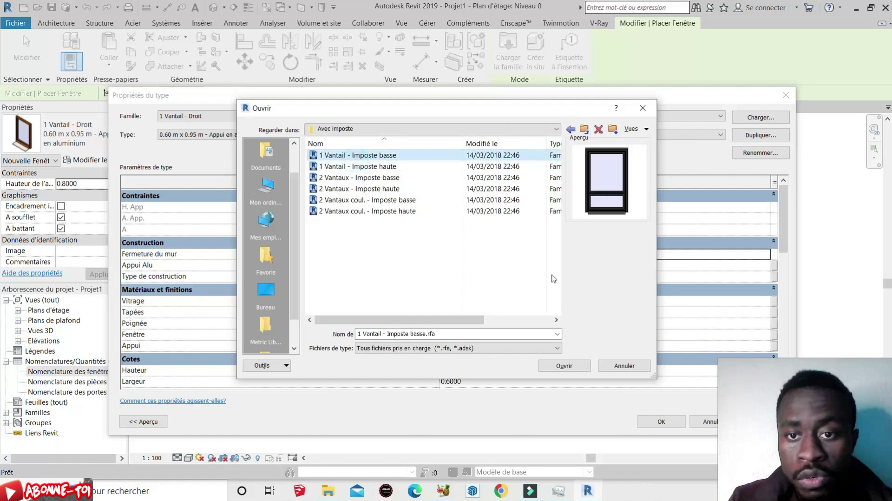
left_click(382, 169)
left_click(384, 178)
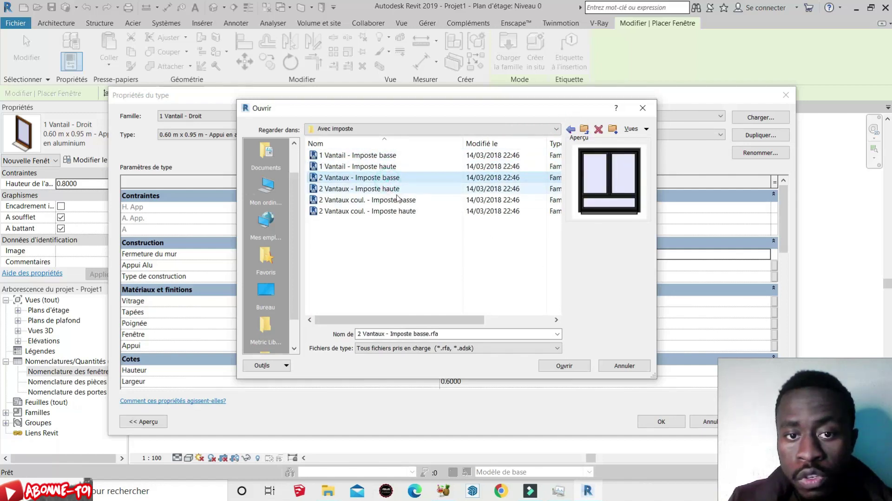
left_click(571, 365)
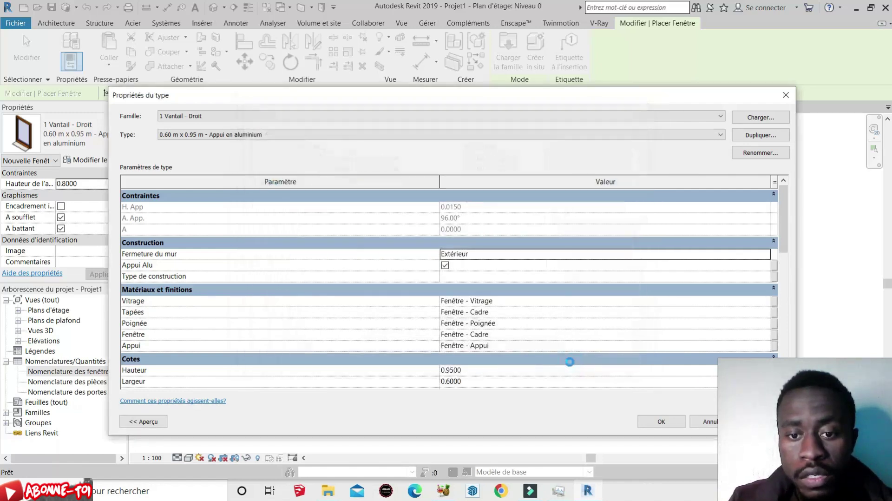
left_click(659, 421)
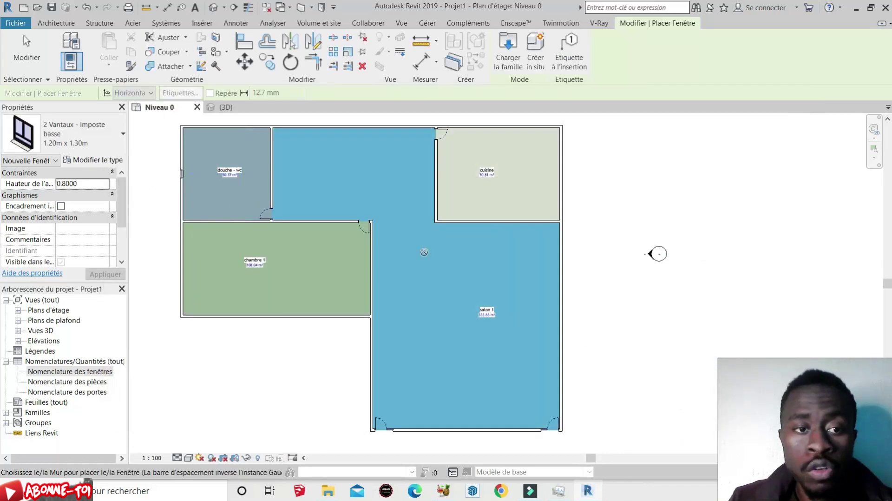
Place this window midway along the west wall of "chambre 1", in the east wall of "cuisine" and midway along the north wall of "cuisine"
scroll(460, 272, "down", 3)
scroll(301, 280, "up", 4)
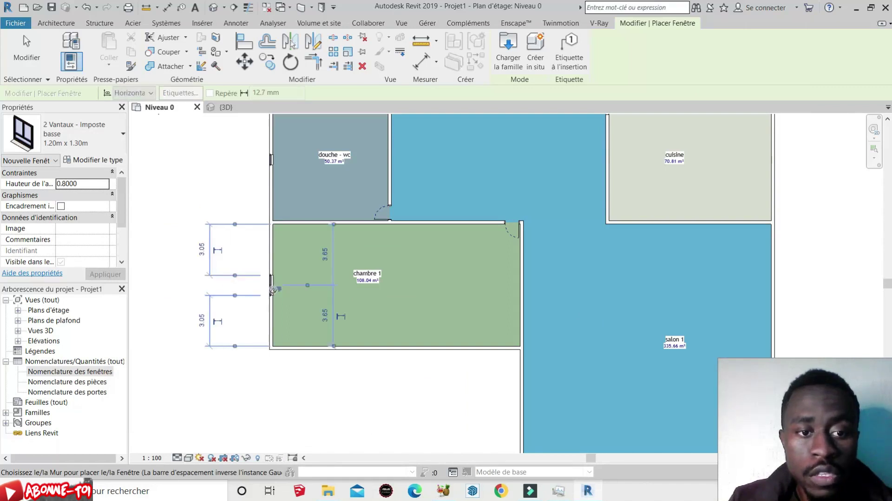
scroll(272, 290, "down", 3)
scroll(550, 202, "up", 2)
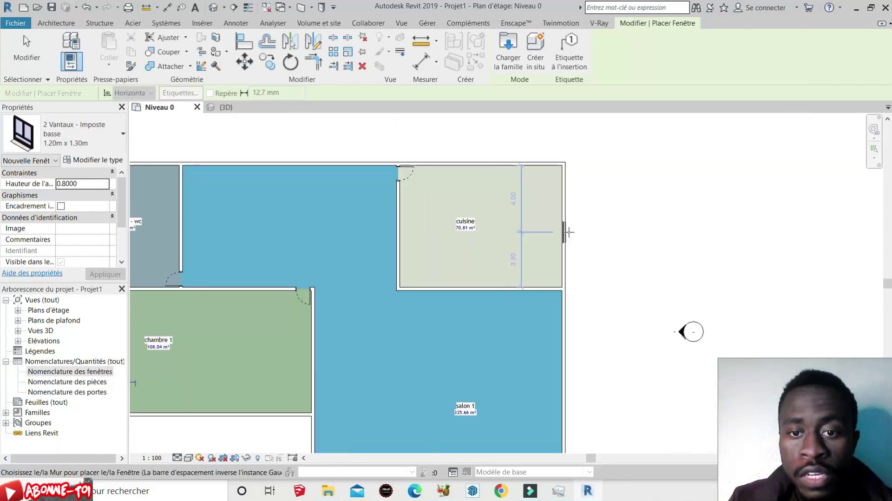
left_click(568, 237)
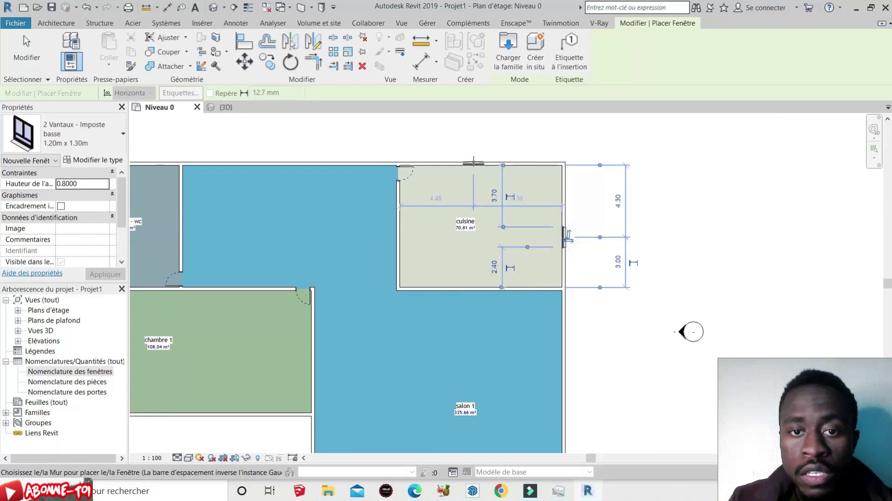
scroll(521, 140, "down", 2)
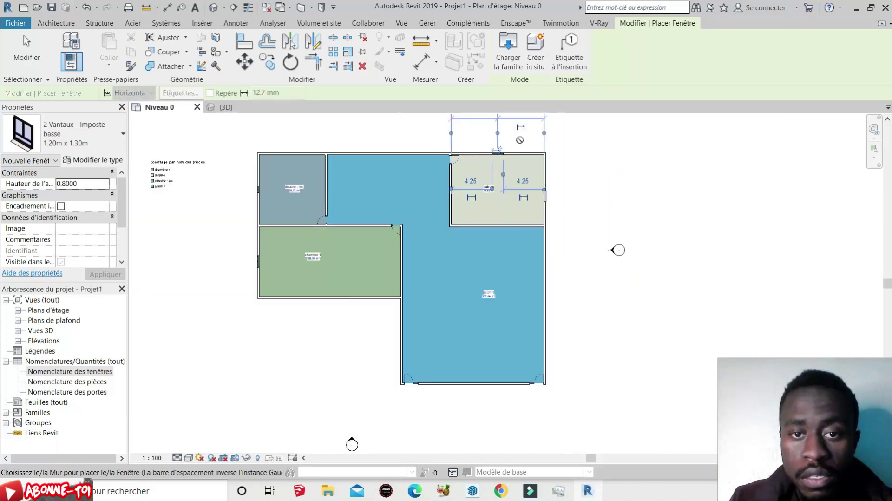
Place the same window midway along the south wall of "chambre 1" and two more about 5.10 m apart in the south wall of "salon 1"
left_click(331, 296)
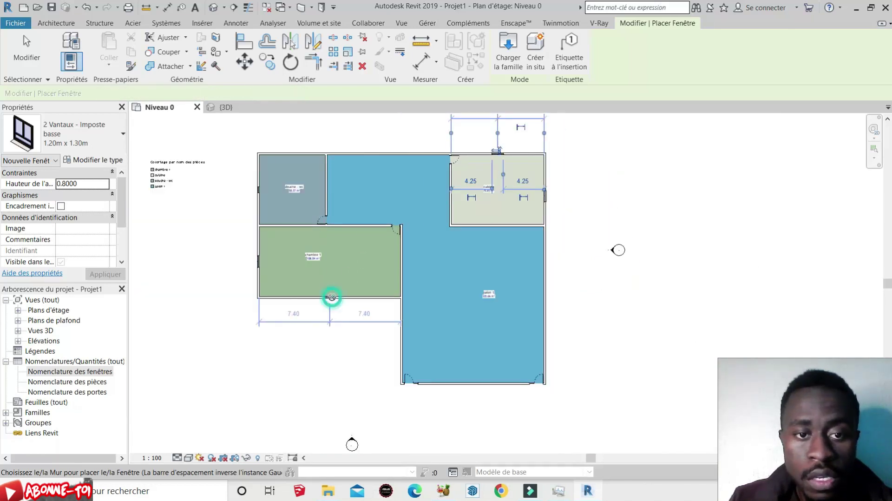
left_click(453, 383)
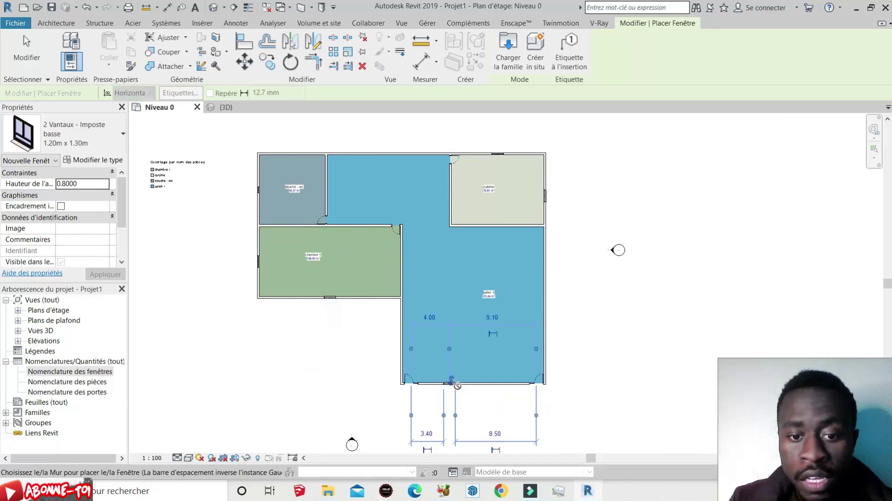
left_click(499, 385)
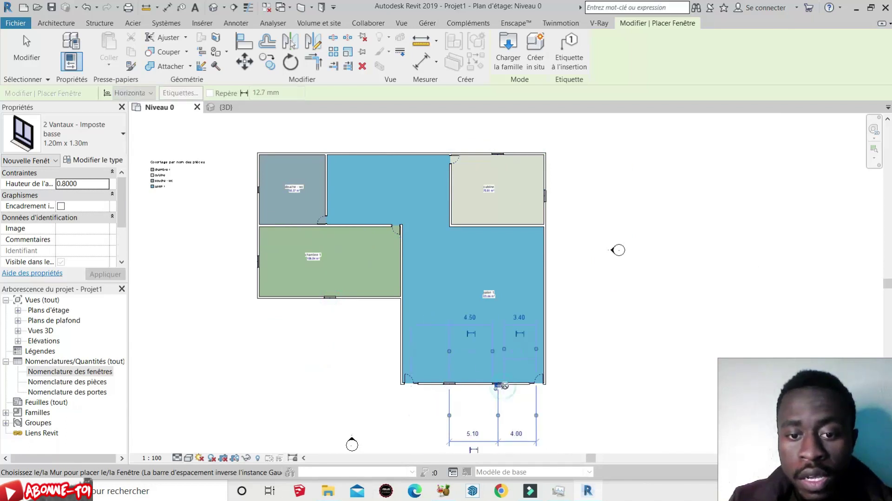
Place two of these windows about 4.00 m apart in the east wall of "salon 1" and three along its north wall
left_click(547, 322)
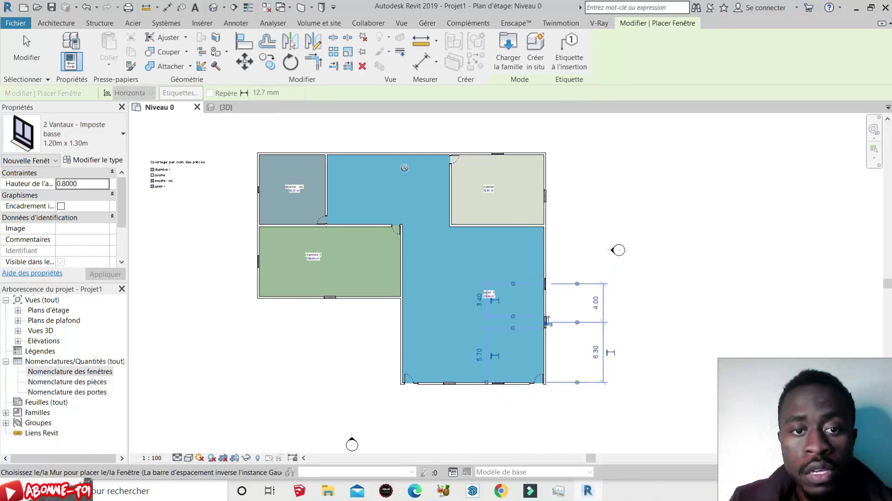
left_click(389, 151)
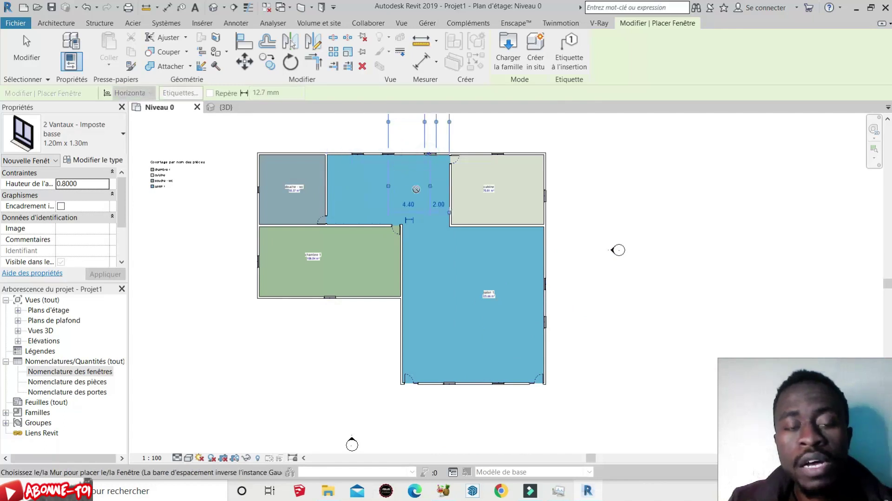
scroll(429, 156, "down", 3)
scroll(422, 191, "up", 3)
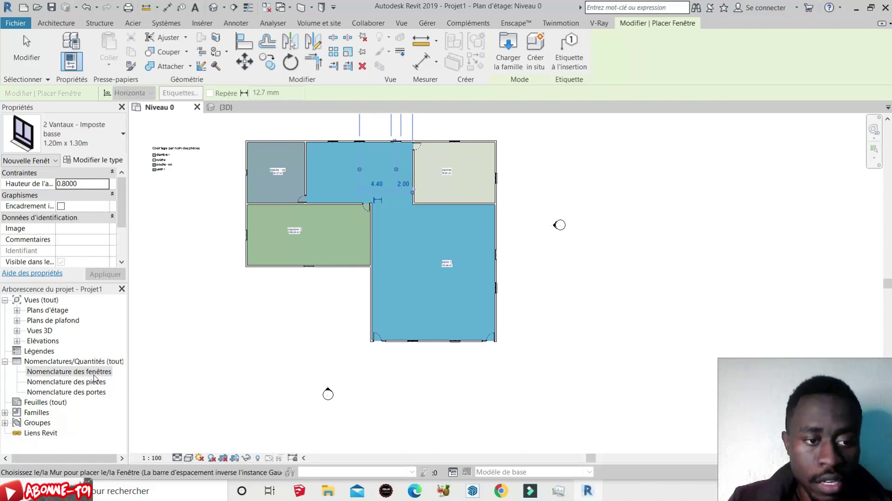
Open "Nomenclature des fenêtres" and compare its window types, sizes, sill heights and quantities with the windows placed in the Niveau 0 plan
double_click(94, 375)
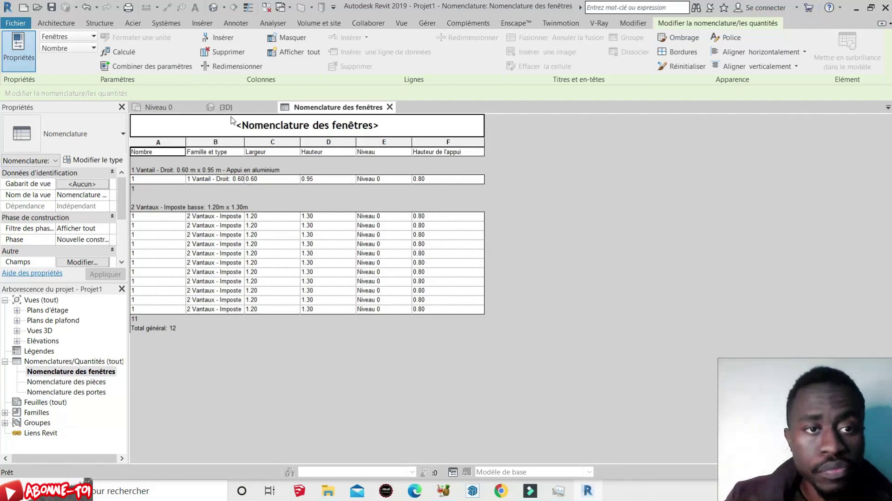
left_click(171, 108)
scroll(511, 270, "up", 6)
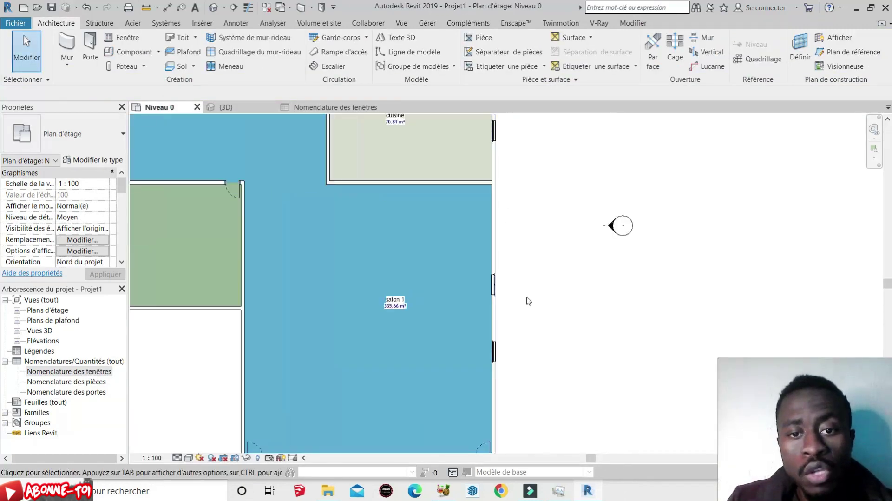
scroll(491, 235, "down", 6)
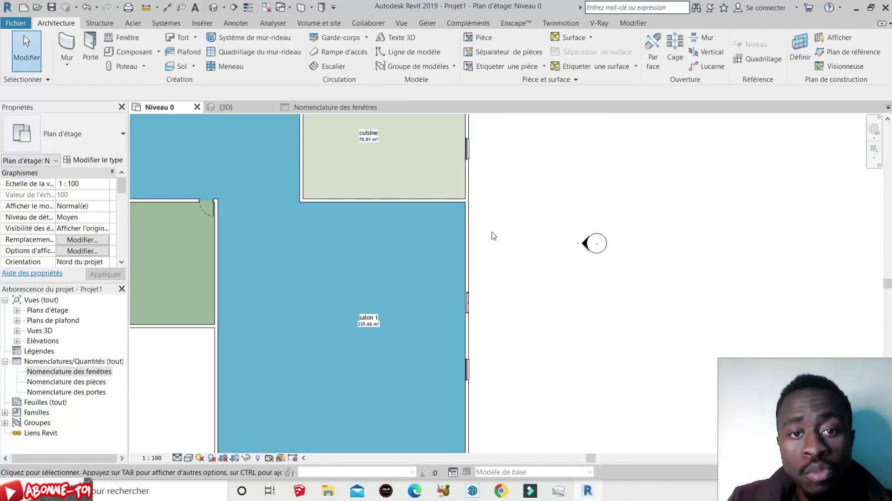
left_click(308, 108)
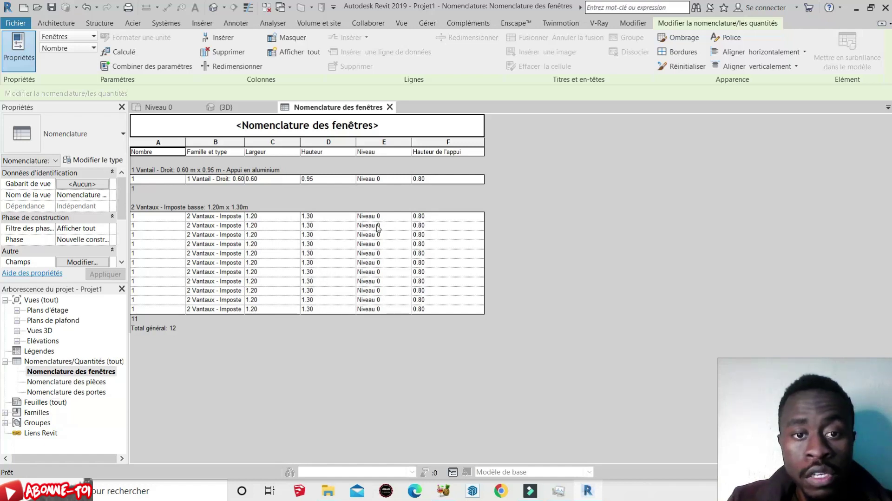
left_click(173, 109)
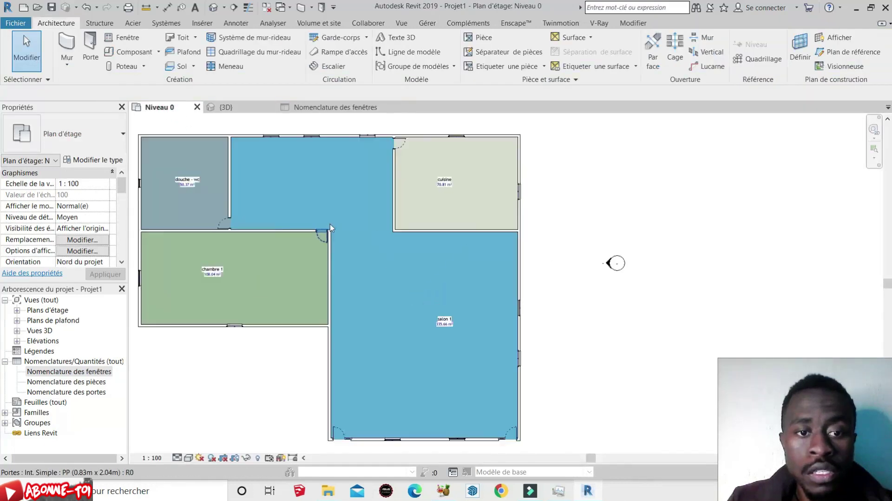
scroll(338, 237, "up", 2)
scroll(392, 230, "down", 2)
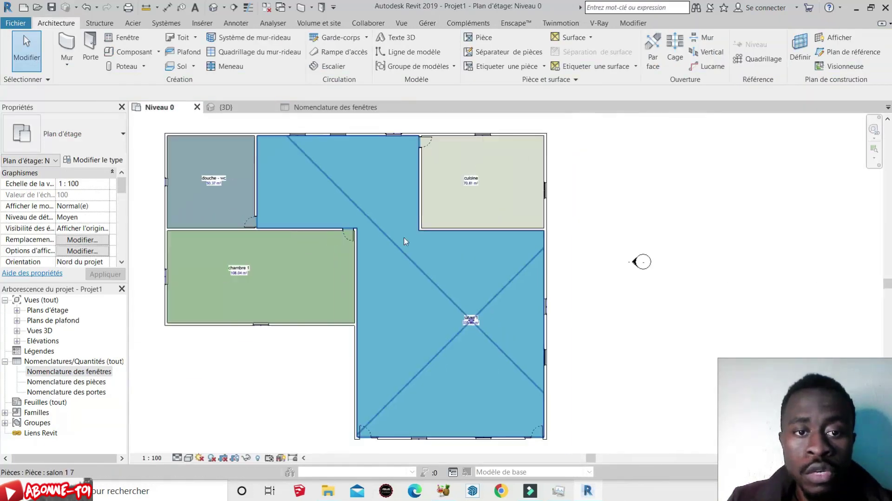
scroll(431, 231, "down", 3)
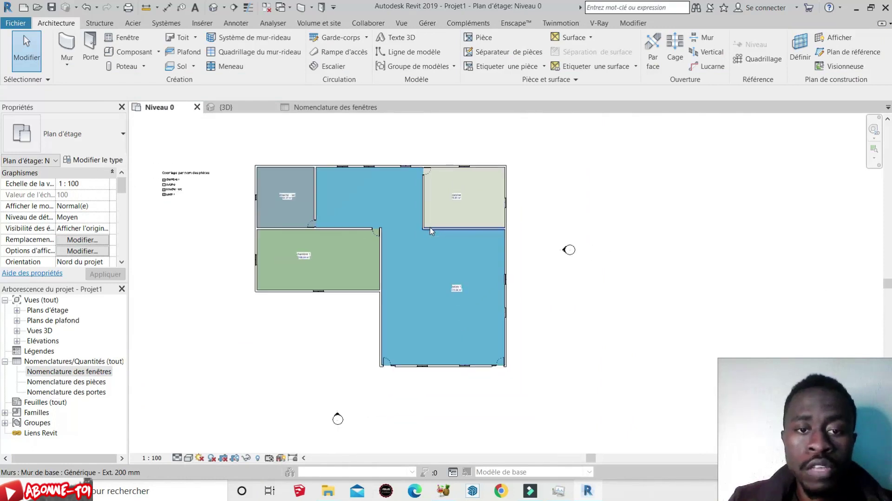
scroll(431, 231, "up", 2)
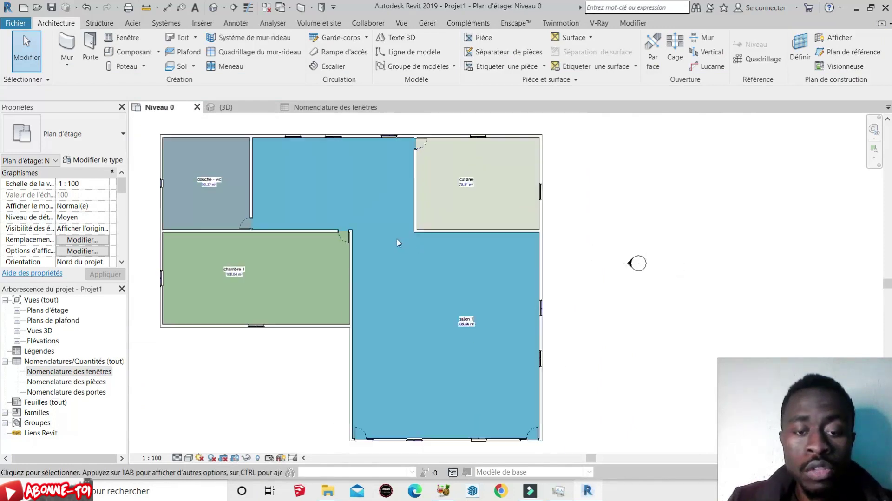
scroll(399, 242, "down", 2)
scroll(400, 232, "up", 2)
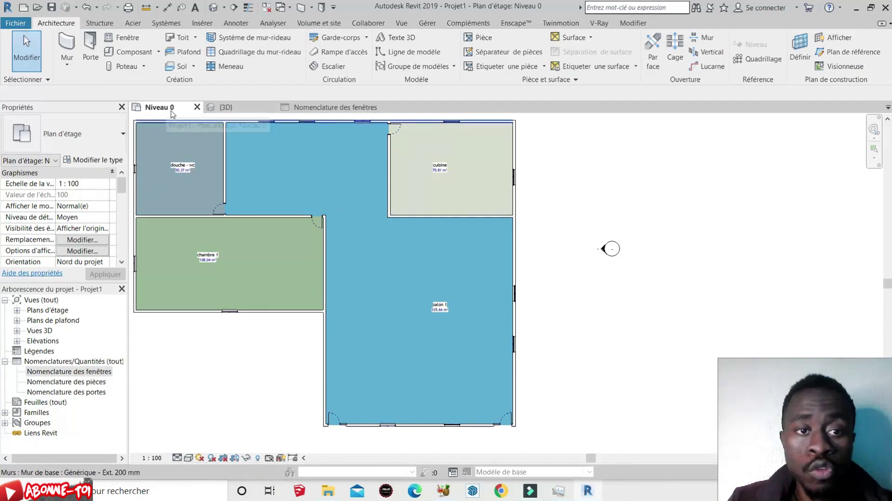
left_click(323, 108)
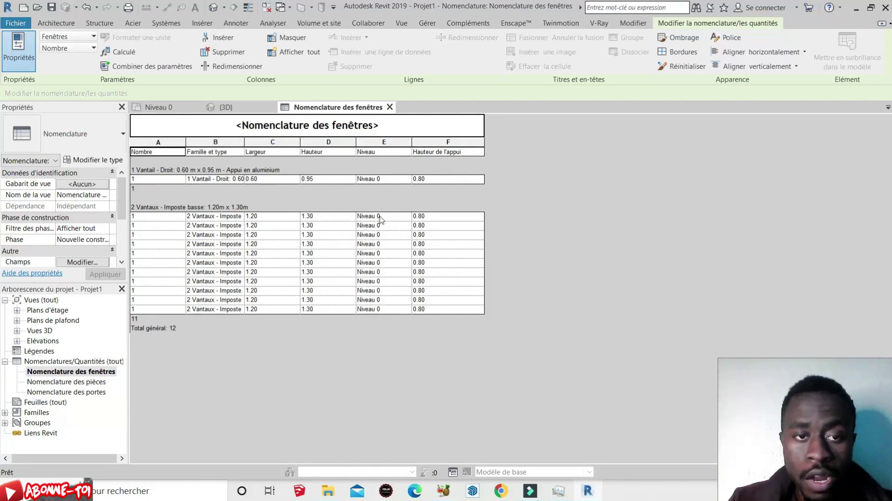
left_click(158, 107)
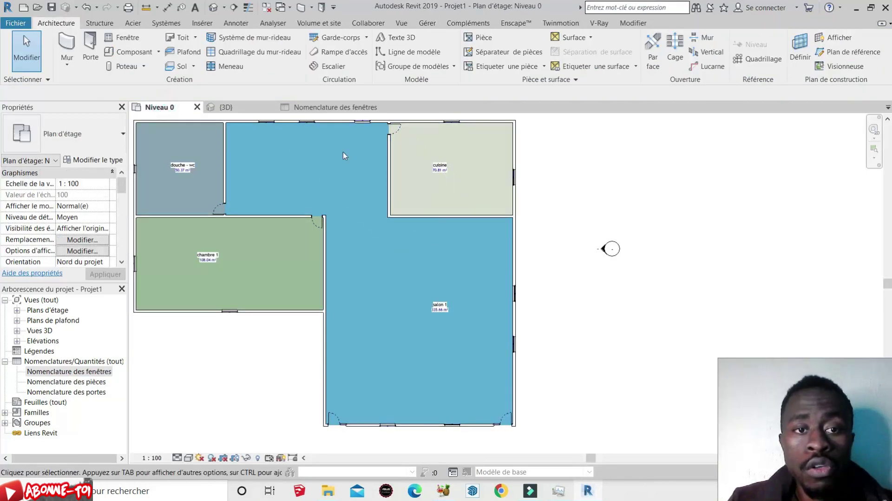
left_click(325, 107)
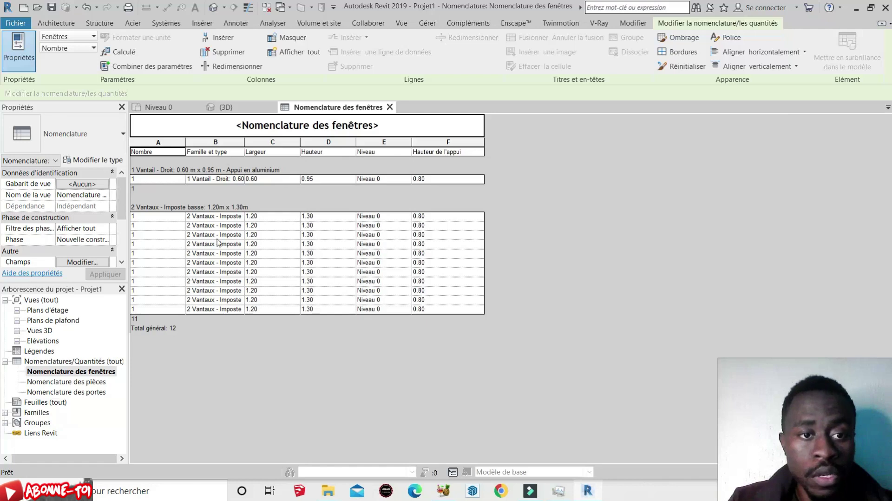
Open "Nomenclature des pièces" and compare its room names and areas with the room tags in the Niveau 0 plan
left_click(178, 108)
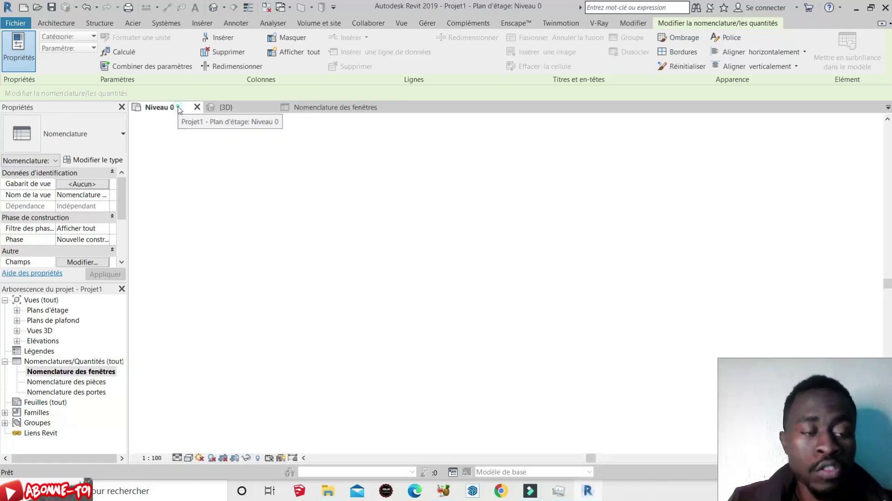
double_click(88, 384)
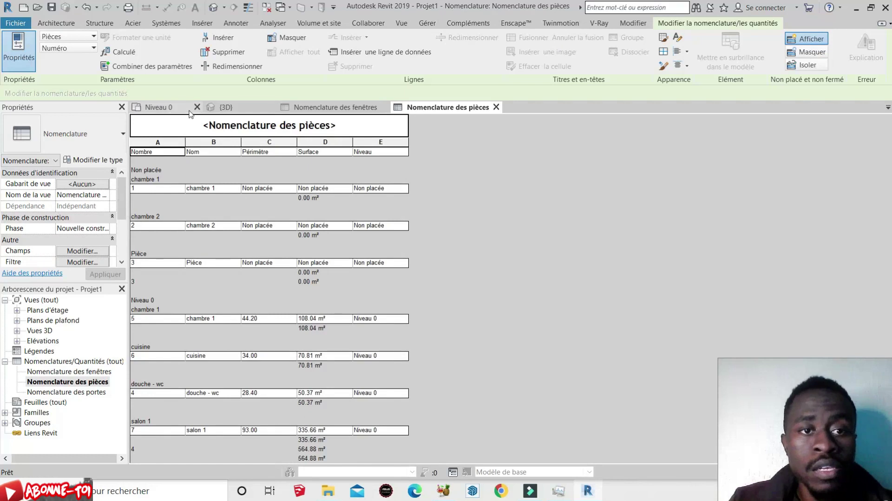
left_click(160, 107)
scroll(163, 167, "up", 3)
scroll(158, 174, "up", 2)
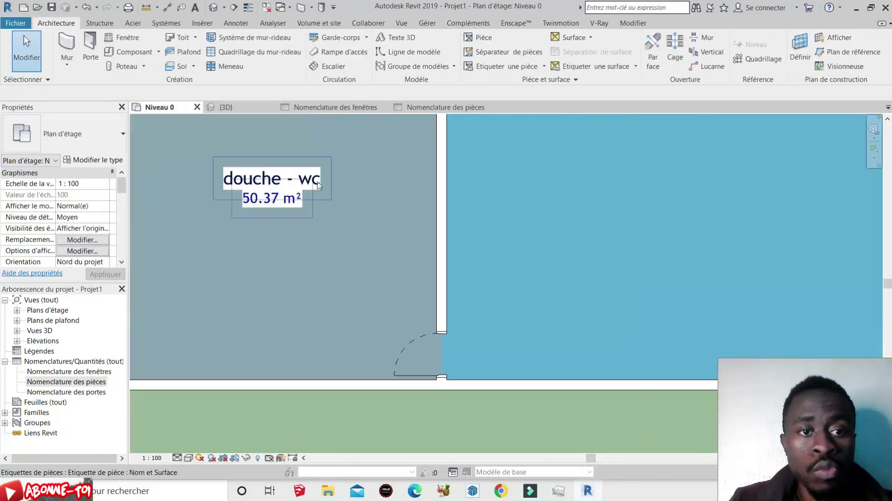
scroll(293, 189, "down", 2)
scroll(297, 192, "down", 2)
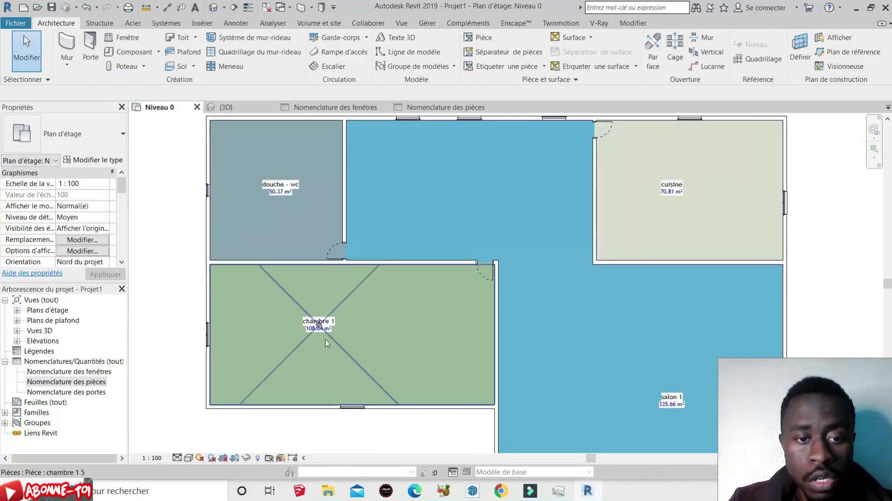
scroll(325, 339, "up", 1)
scroll(325, 248, "down", 1)
scroll(325, 248, "down", 2)
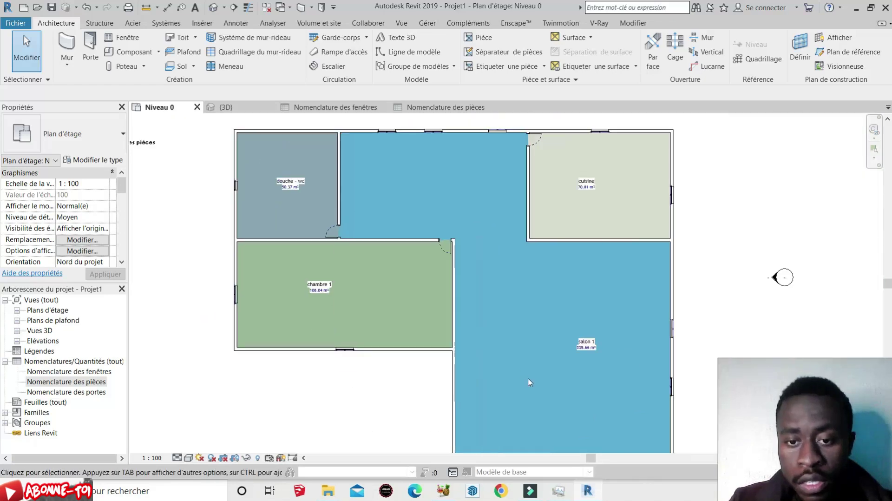
scroll(632, 319, "up", 5)
scroll(645, 351, "down", 4)
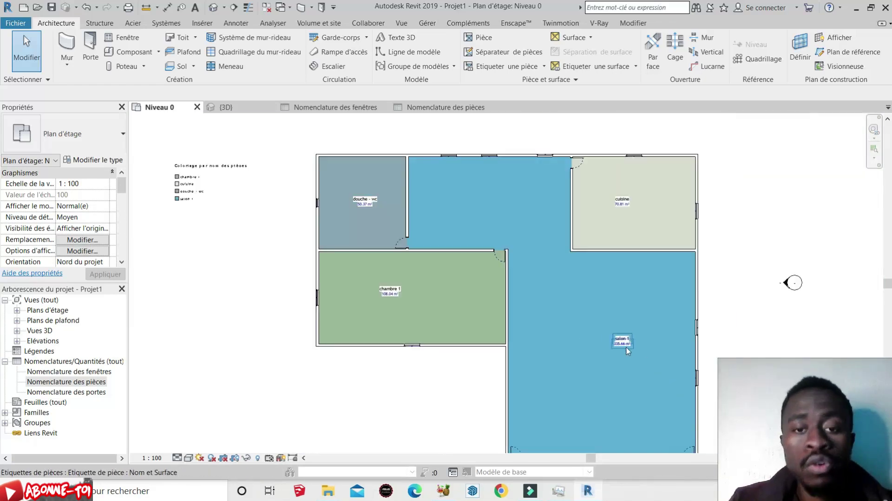
scroll(369, 290, "up", 4)
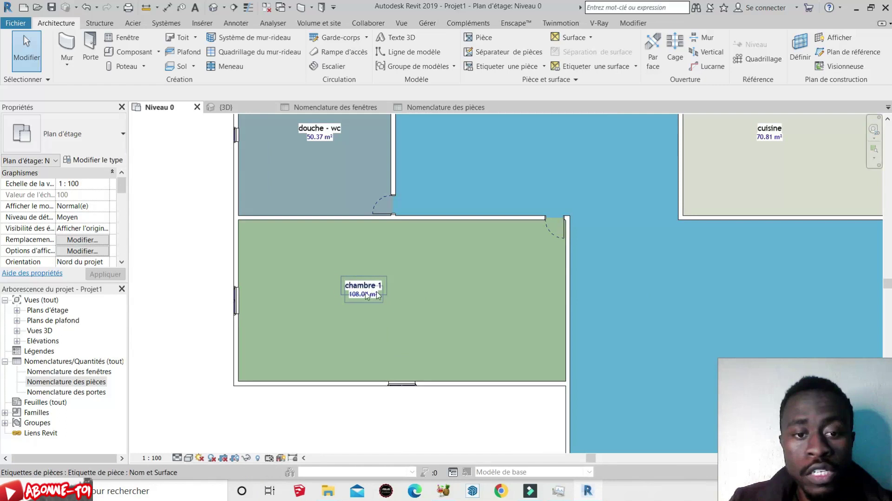
scroll(350, 360, "down", 1)
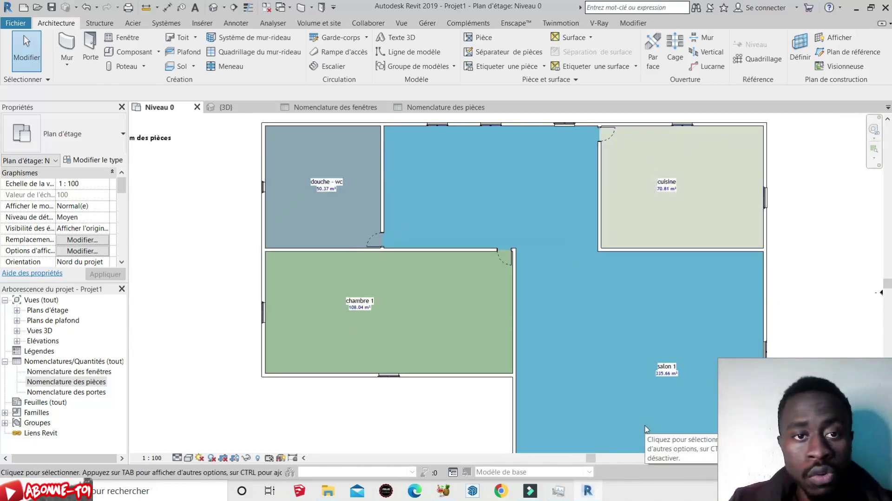
left_click(427, 108)
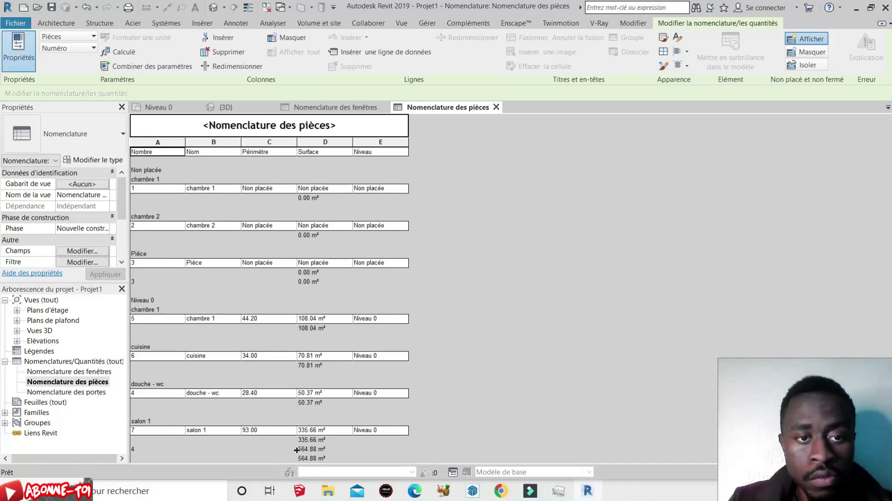
Open "Nomenclature des portes" and compare its door types, sizes and from/to rooms with the doors in the Niveau 0 plan
double_click(78, 392)
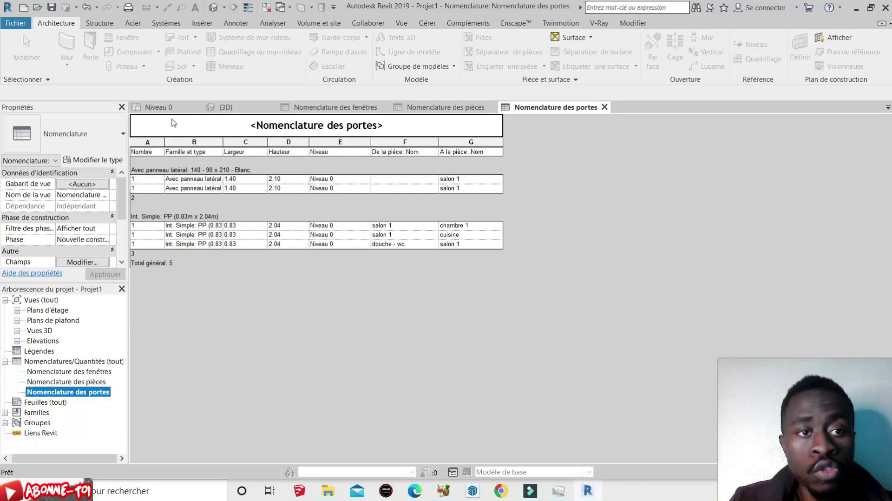
left_click(167, 107)
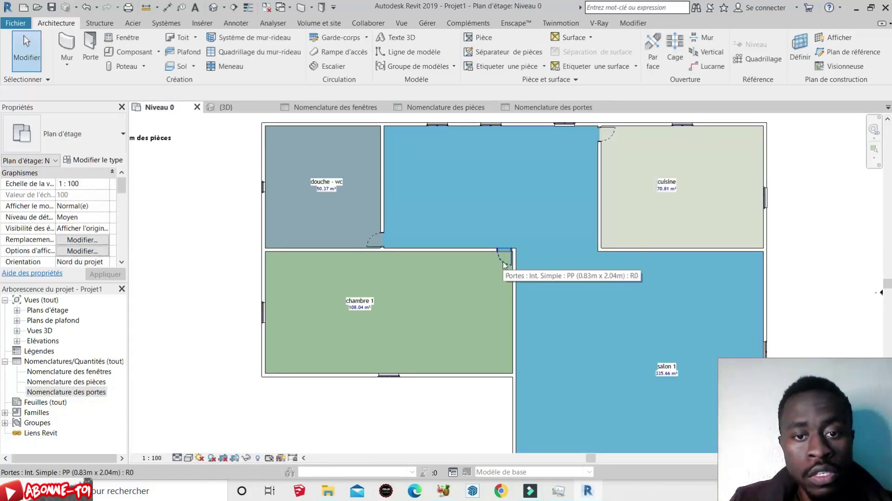
left_click(562, 111)
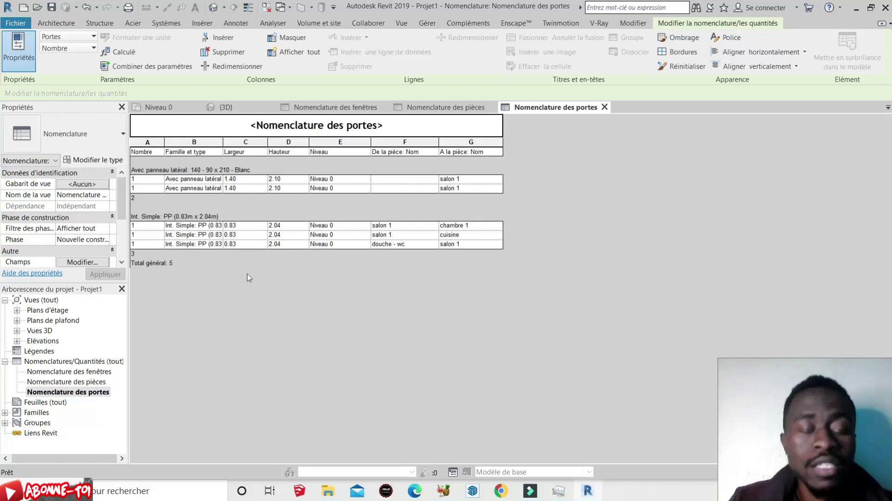
left_click(81, 361)
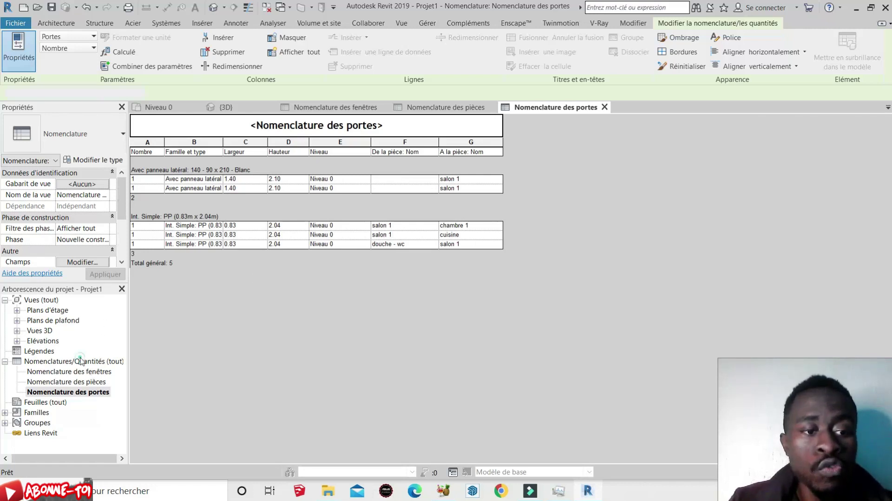
double_click(81, 362)
double_click(81, 361)
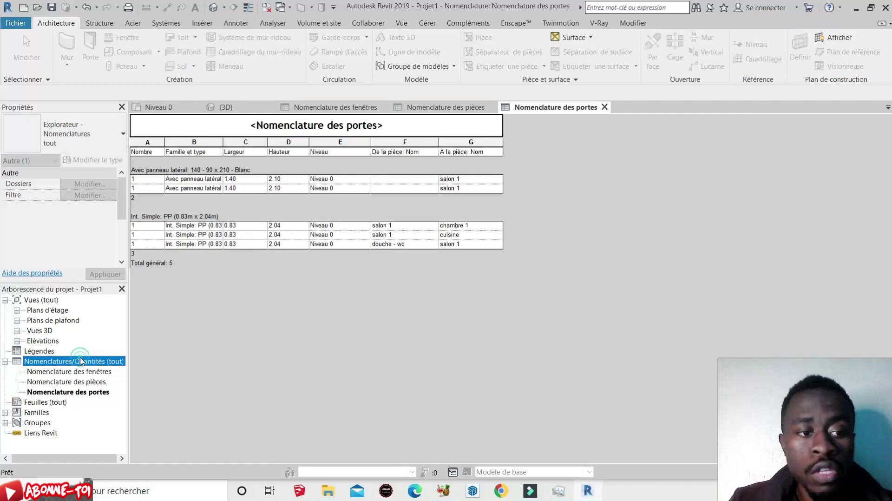